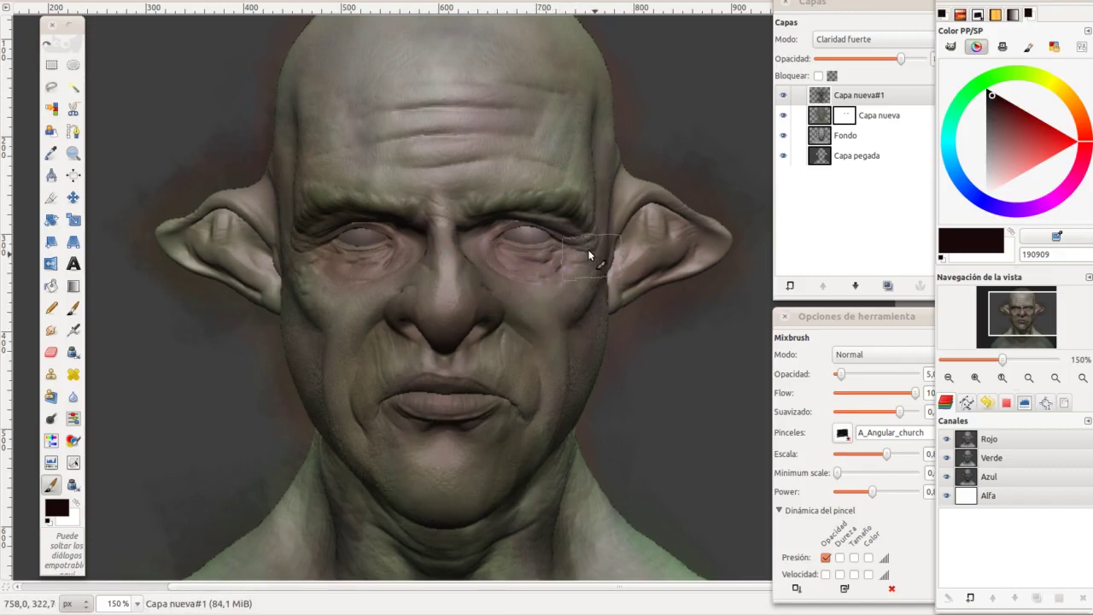
Step: Paint subtle dark 190909 Mixbrush strokes over the left cheek and inside the right ear
left_click_drag(312, 225, 405, 235)
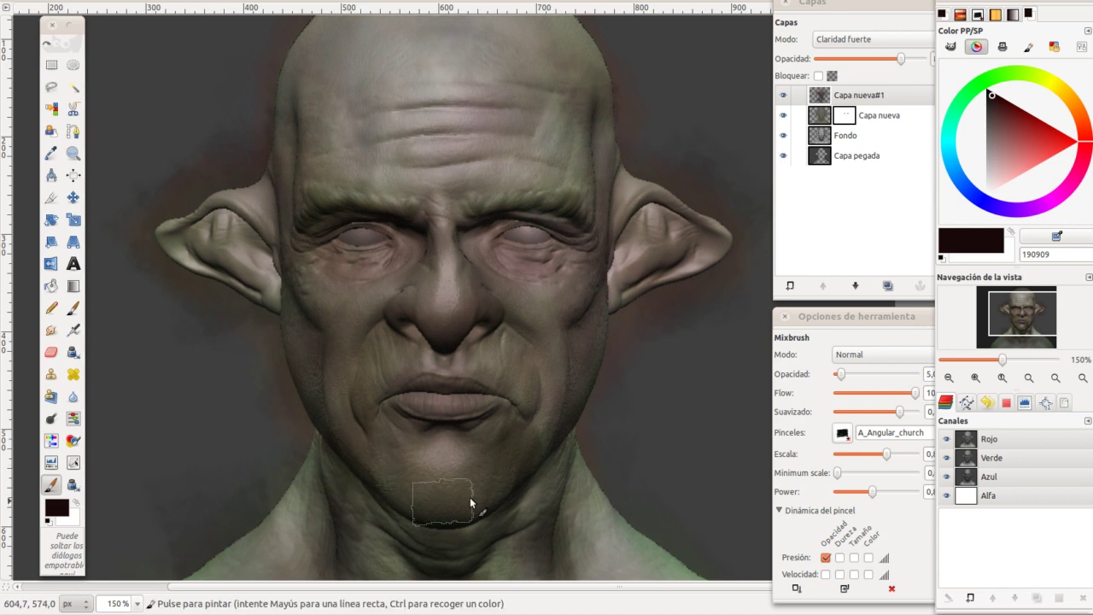
scroll(554, 527, "down", 1)
scroll(505, 313, "down", 2)
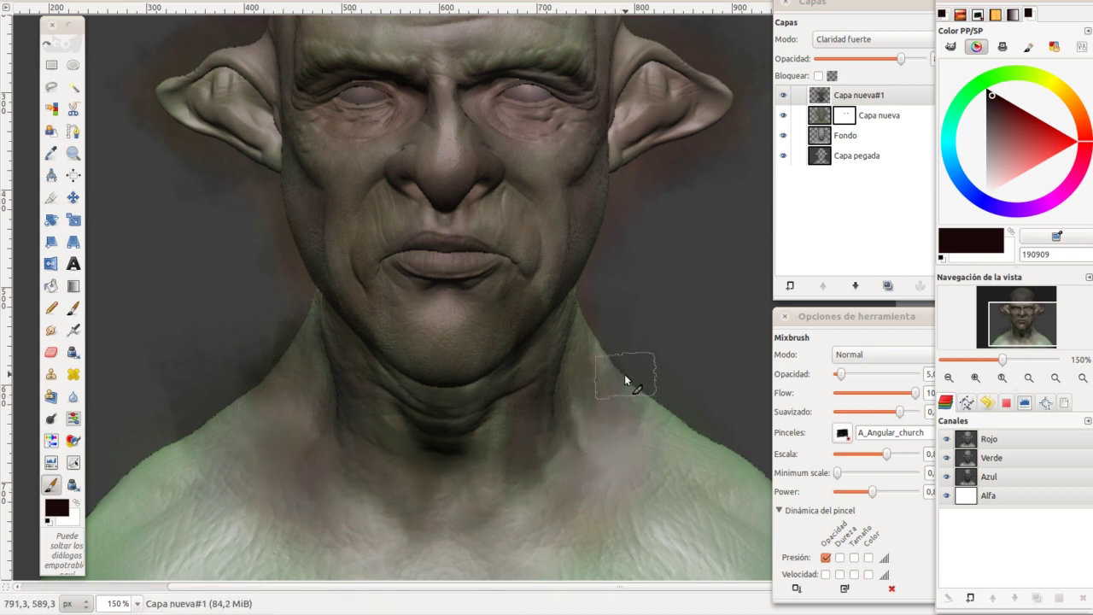
scroll(344, 307, "up", 3)
scroll(344, 307, "left", 1)
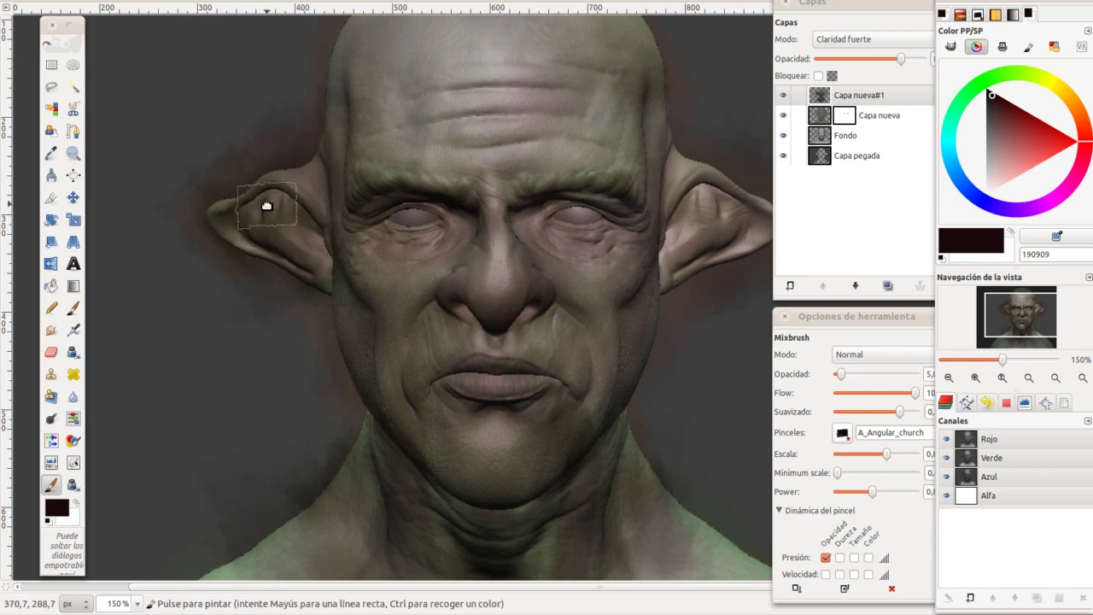
scroll(268, 207, "right", 3)
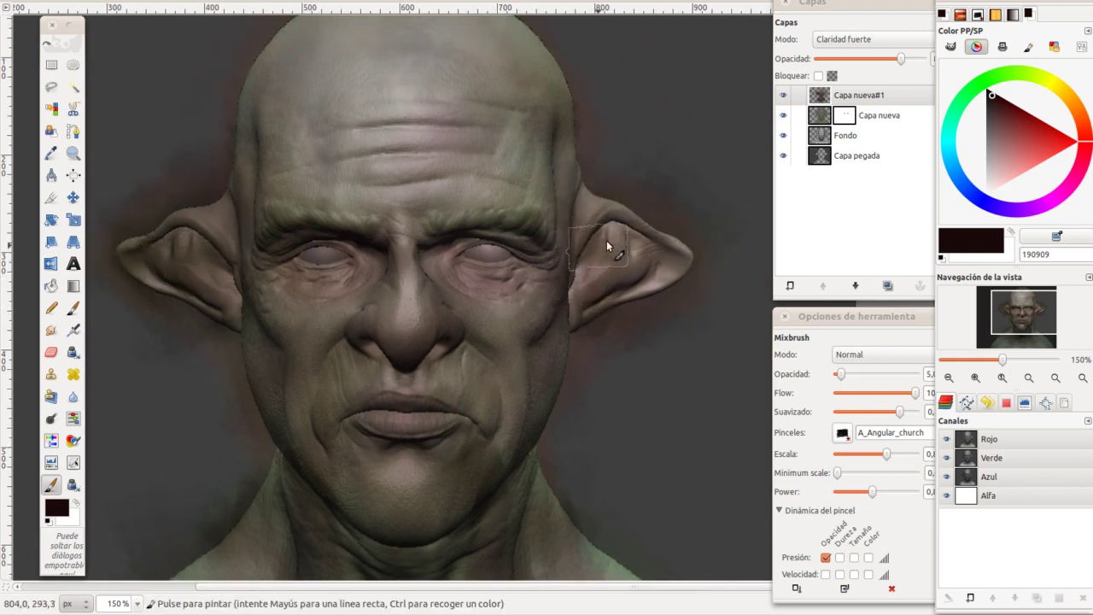
left_click_drag(655, 277, 629, 285)
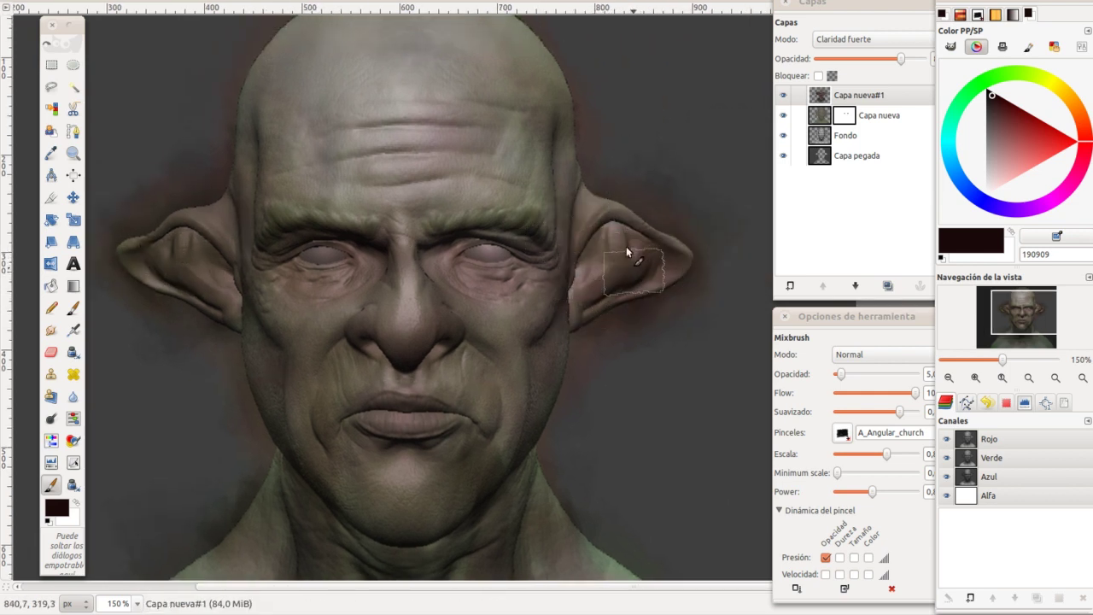
scroll(461, 239, "left", 3)
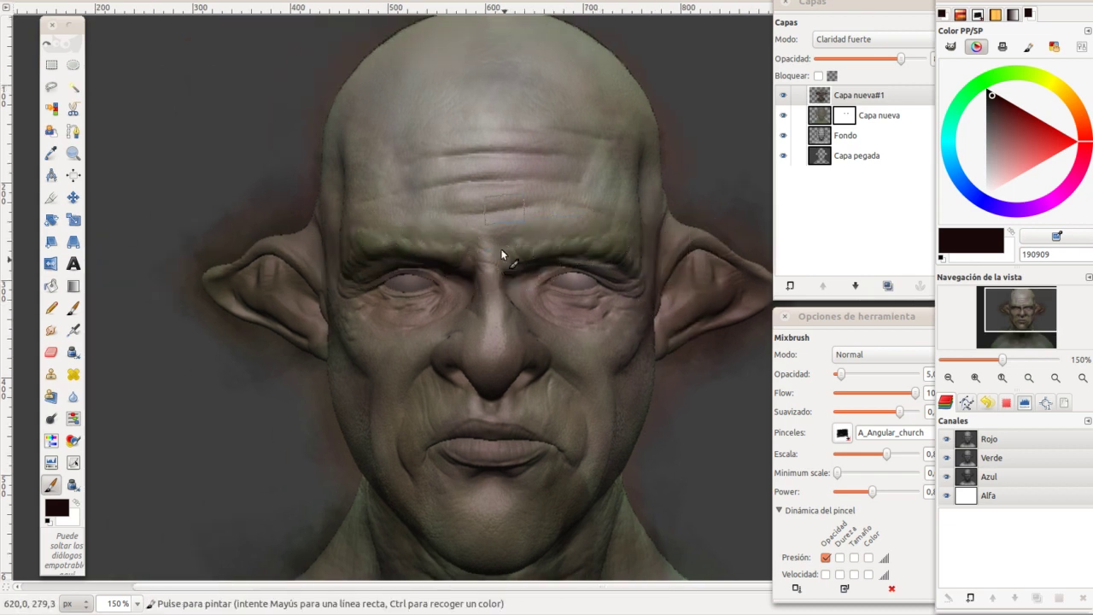
scroll(501, 248, "down", 2)
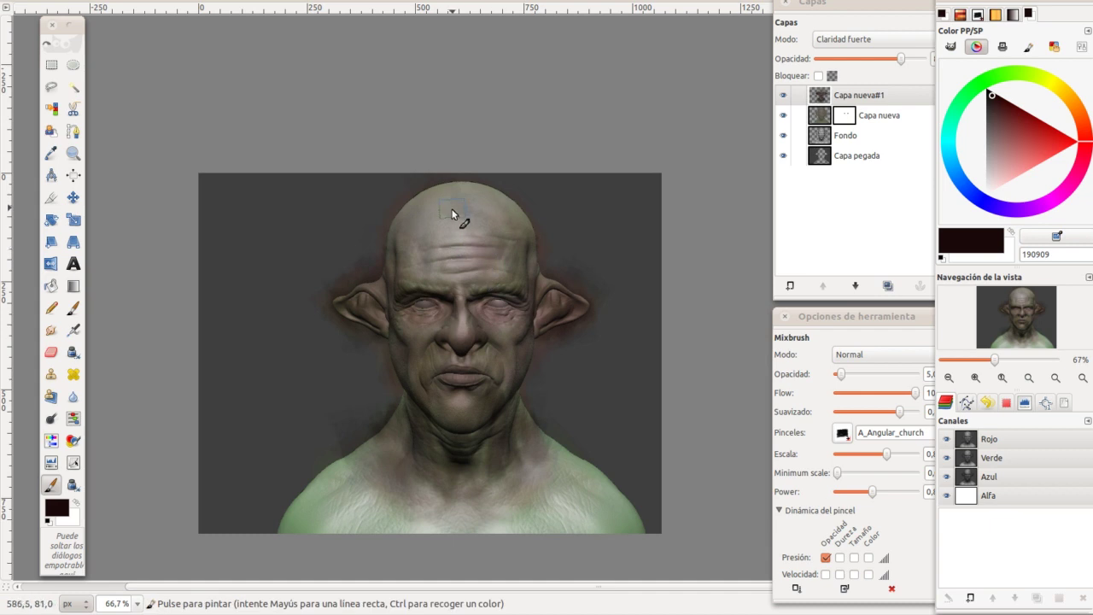
Step: With a much larger brush, shade the forehead, skull top and neck
key("bracketright")
mouse_move(460, 240)
left_mouse_down()
mouse_move(442, 247)
mouse_move(462, 221)
mouse_move(510, 235)
mouse_move(441, 245)
mouse_move(563, 333)
mouse_move(539, 273)
left_mouse_up()
mouse_move(456, 352)
left_mouse_down()
mouse_move(491, 435)
mouse_move(386, 350)
mouse_move(438, 233)
mouse_move(500, 242)
mouse_move(431, 314)
mouse_move(487, 353)
left_mouse_up()
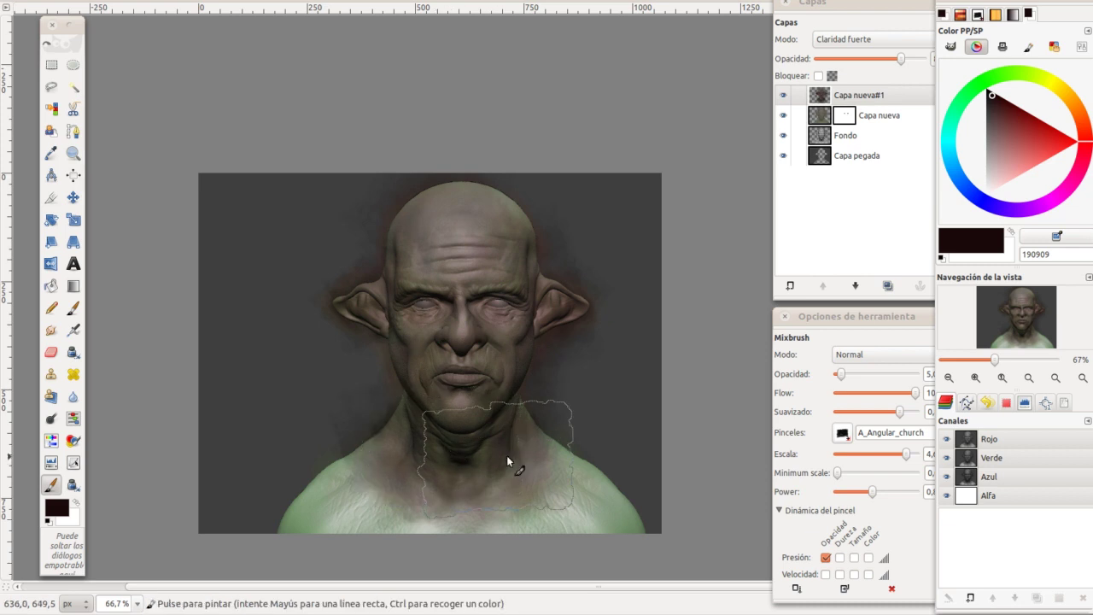
scroll(375, 285, "up", 2)
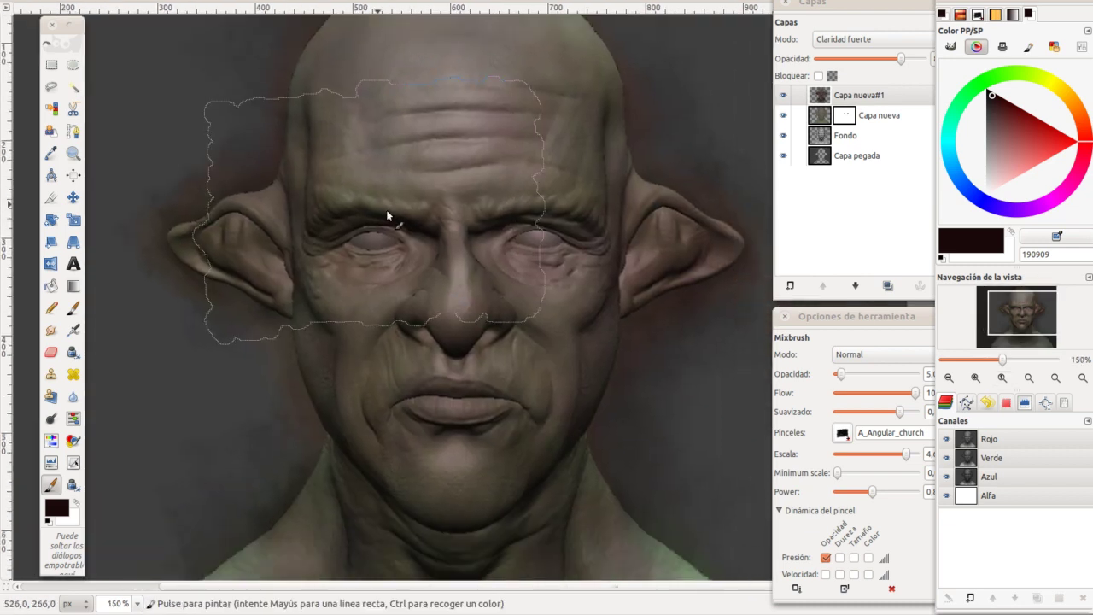
Step: Switch to white, halve the brush size and lower brush opacity to 2.5
key("x")
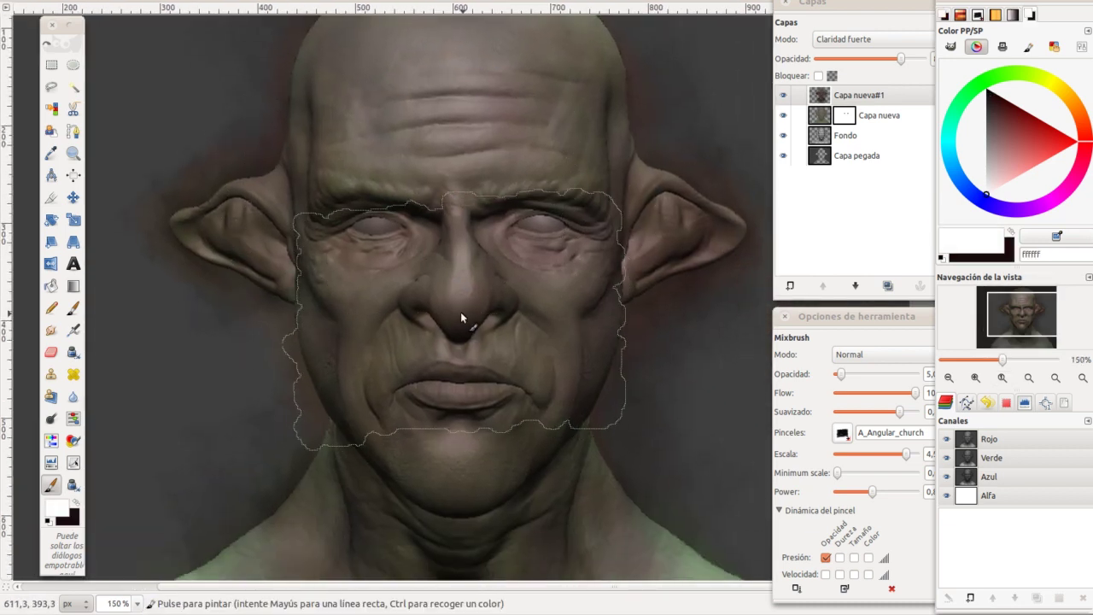
key("bracketleft")
key("bracketleft")
key("bracketleft")
key("bracketleft")
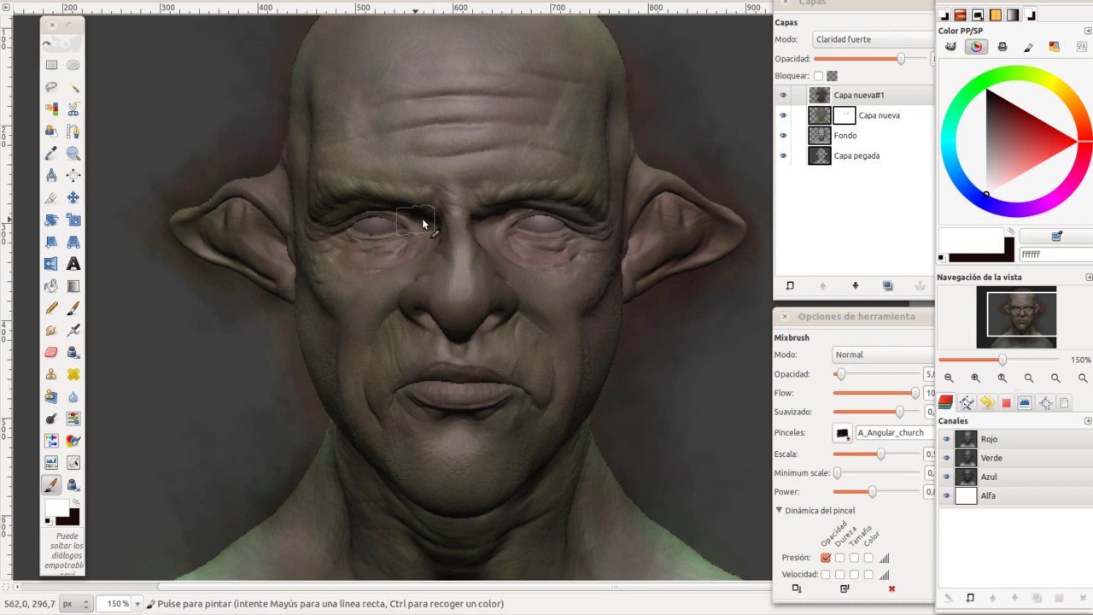
left_click(830, 378)
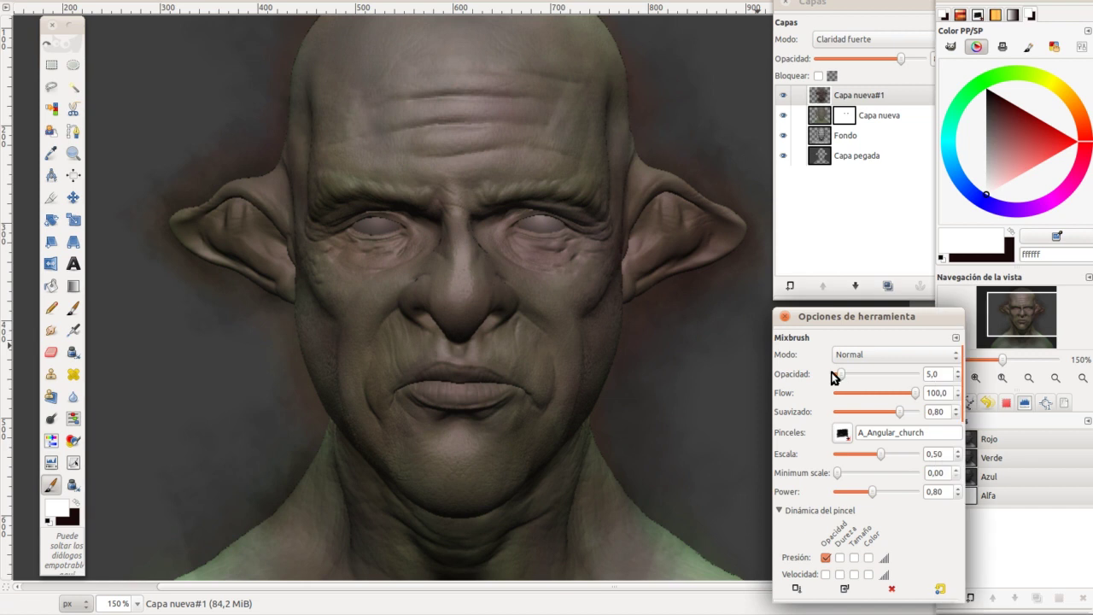
left_click_drag(836, 372, 840, 373)
Step: Faintly lighten the nose bridge, the area from under the eye to the brow, and the forehead
left_click_drag(457, 296, 453, 271)
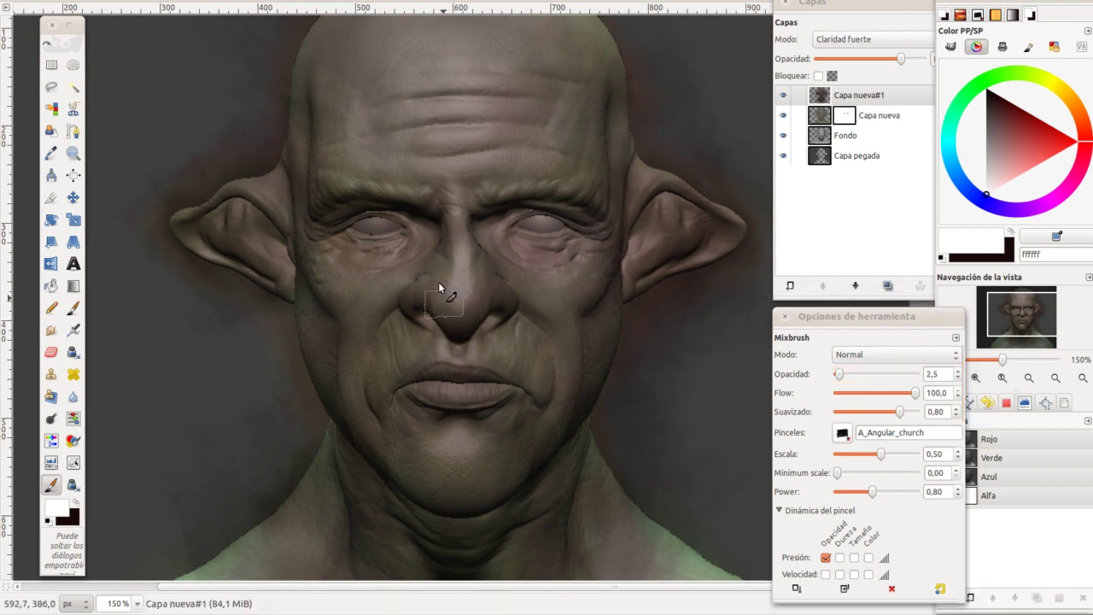
mouse_move(427, 202)
left_mouse_down()
mouse_move(388, 197)
mouse_move(563, 191)
left_mouse_up()
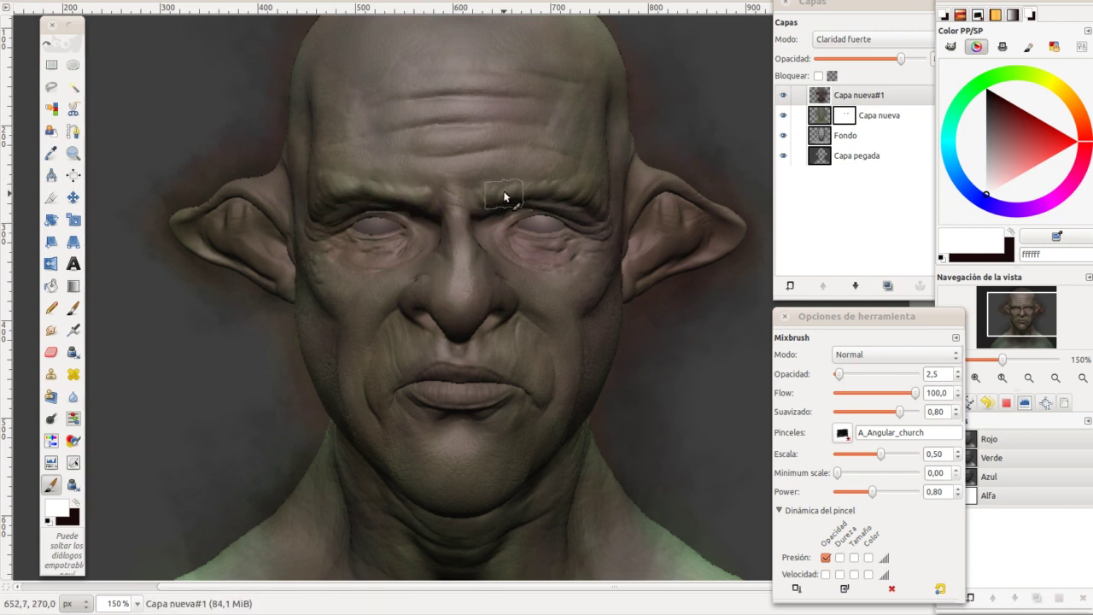
left_click_drag(437, 196, 470, 146)
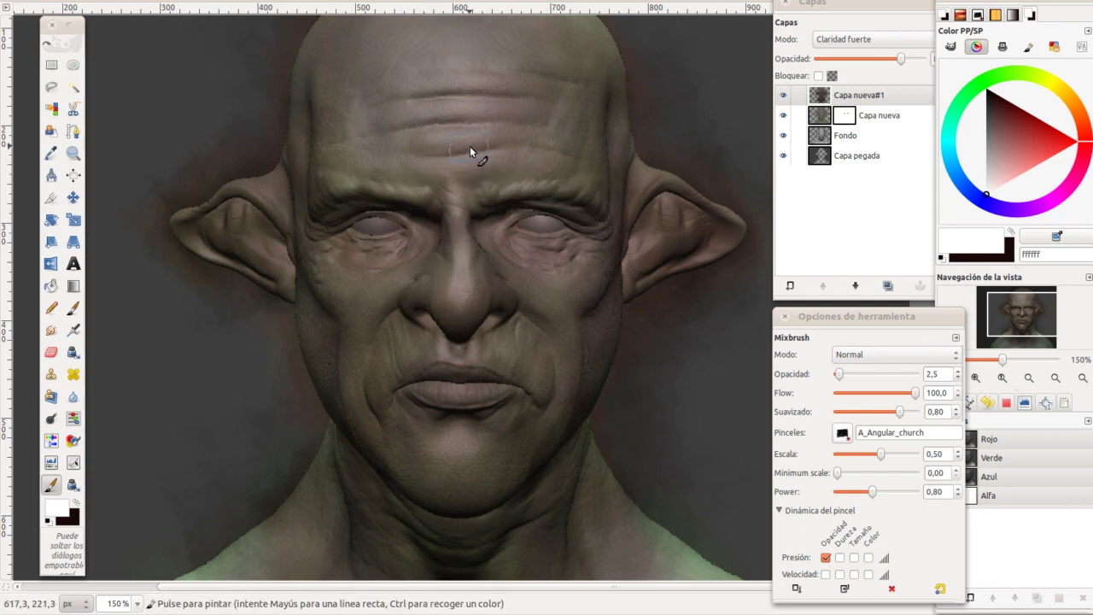
scroll(452, 188, "down", 1)
scroll(466, 191, "down", 1)
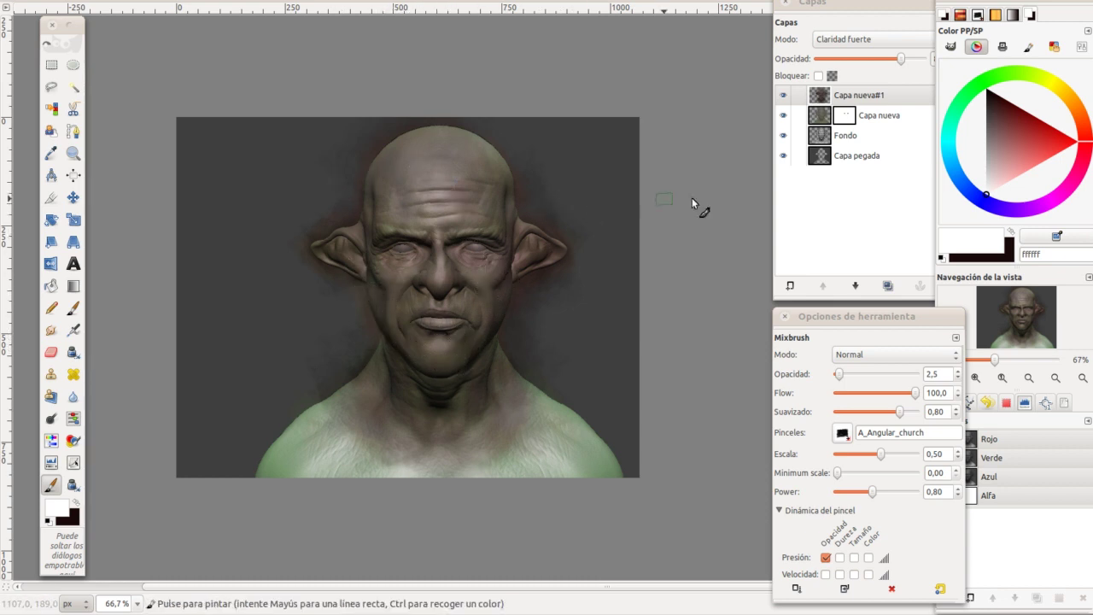
Step: Pick olive-grey colour 7d816d in the colour triangle
left_click_drag(1033, 78, 1040, 111)
left_click_drag(1037, 160, 989, 157)
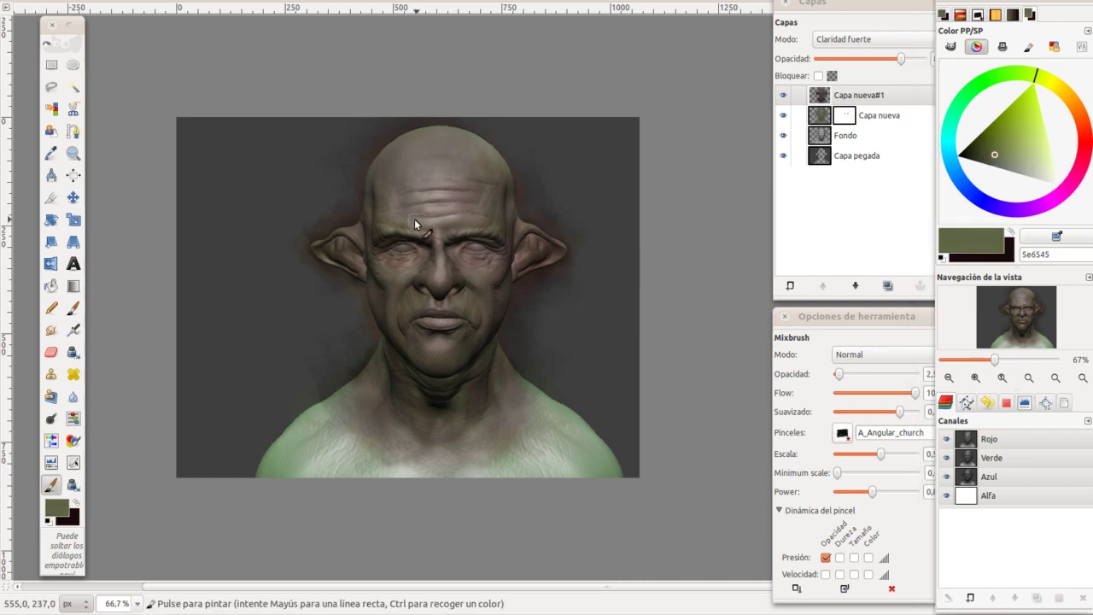
left_click_drag(1024, 163, 1011, 162)
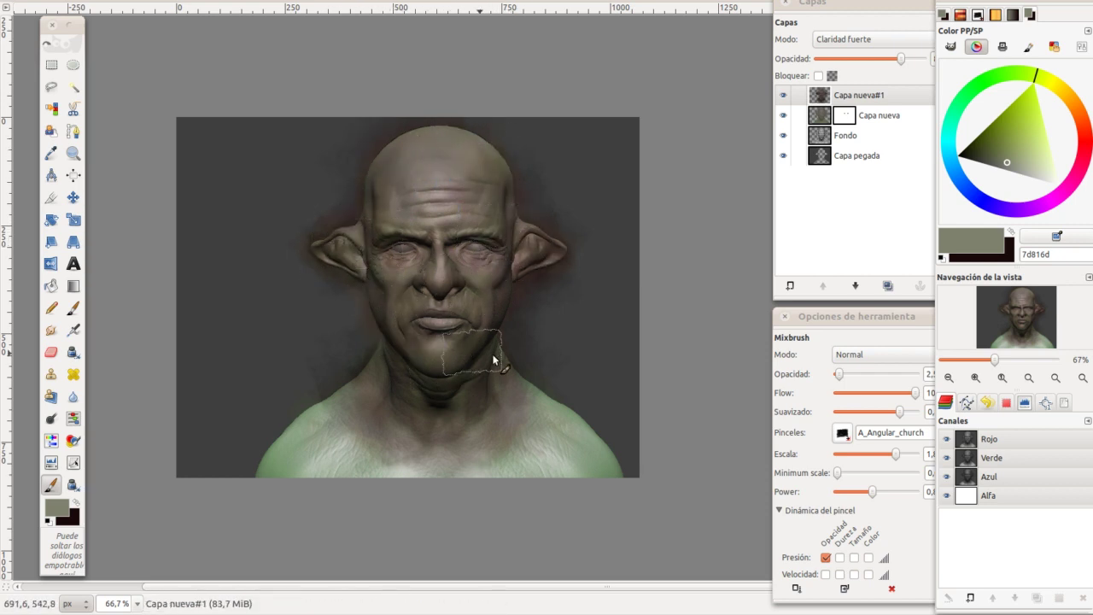
Step: Tint the chest, shoulders and left cheek up to the eye with olive-grey strokes
left_click_drag(388, 330, 434, 410)
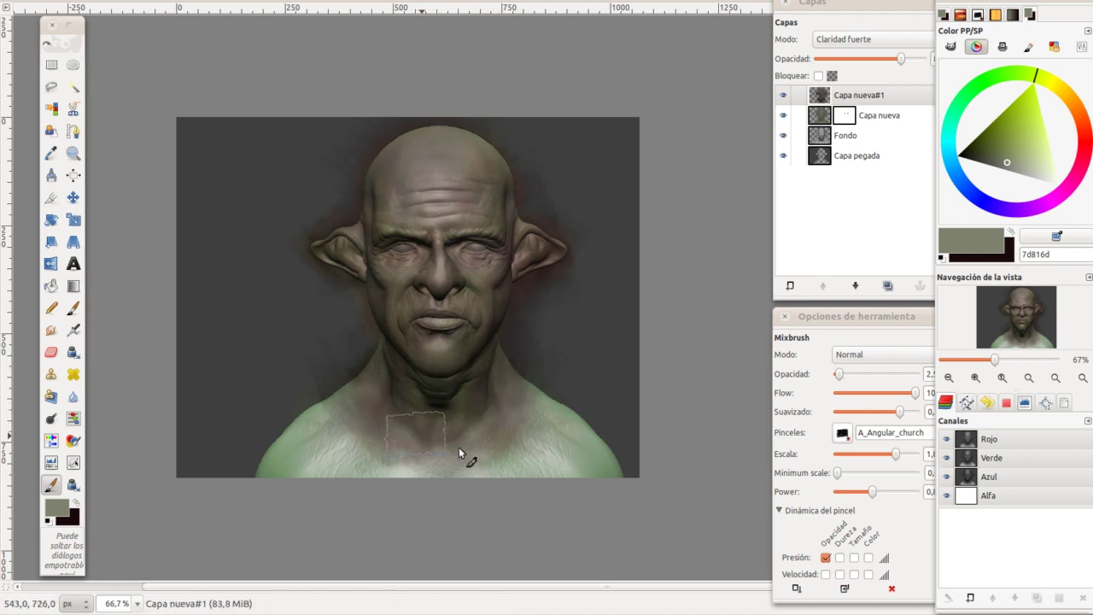
left_click_drag(537, 415, 328, 398)
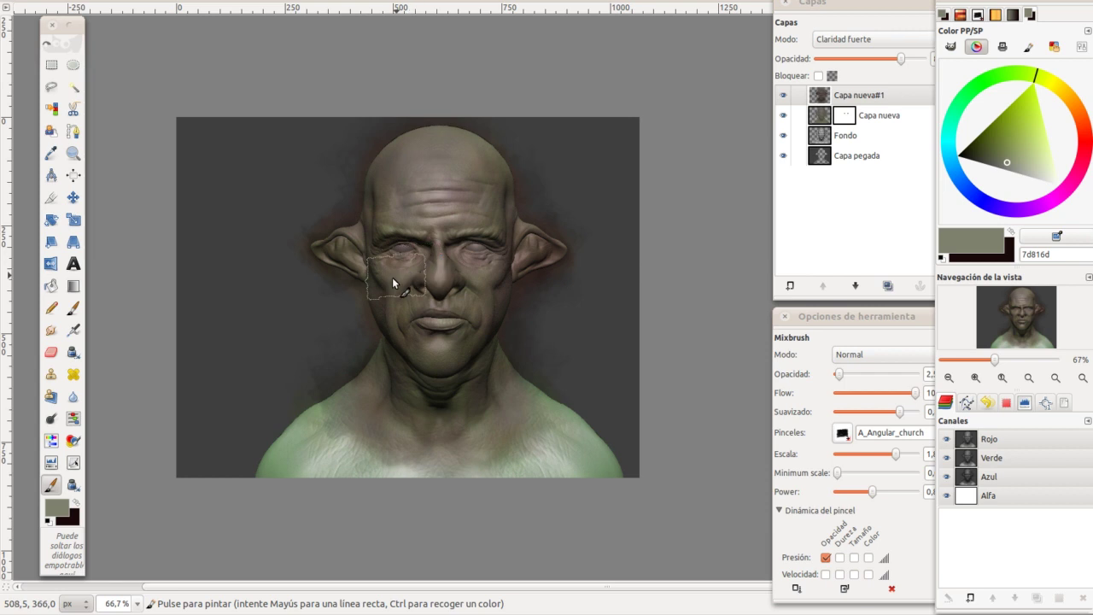
mouse_move(397, 293)
left_mouse_down()
mouse_move(486, 243)
mouse_move(402, 231)
mouse_move(427, 194)
left_mouse_up()
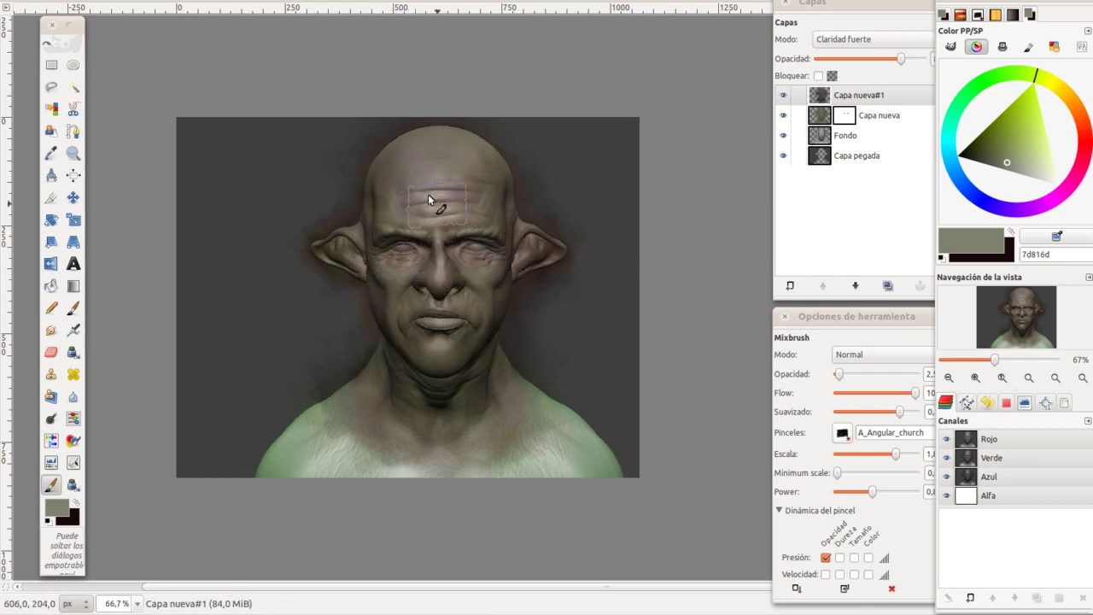
key("1")
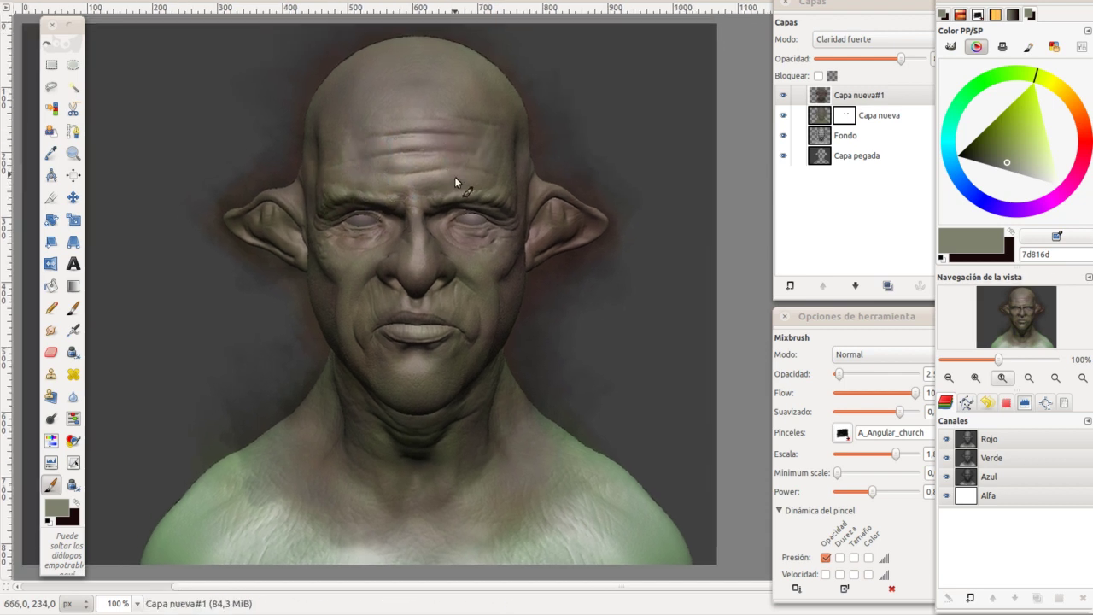
scroll(469, 184, "up", 1)
scroll(438, 196, "up", 1)
scroll(402, 182, "up", 1)
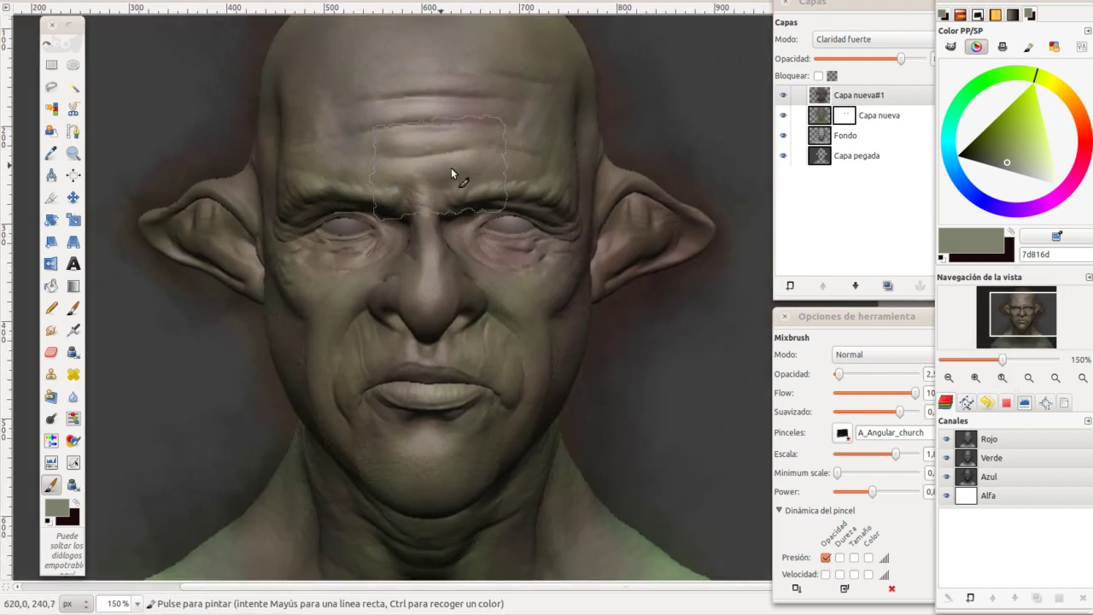
Step: Add Color-mode layer Capa nueva#2 above Capa nueva, with dark reddish-brown 463131 and a smaller brush
left_click(817, 118)
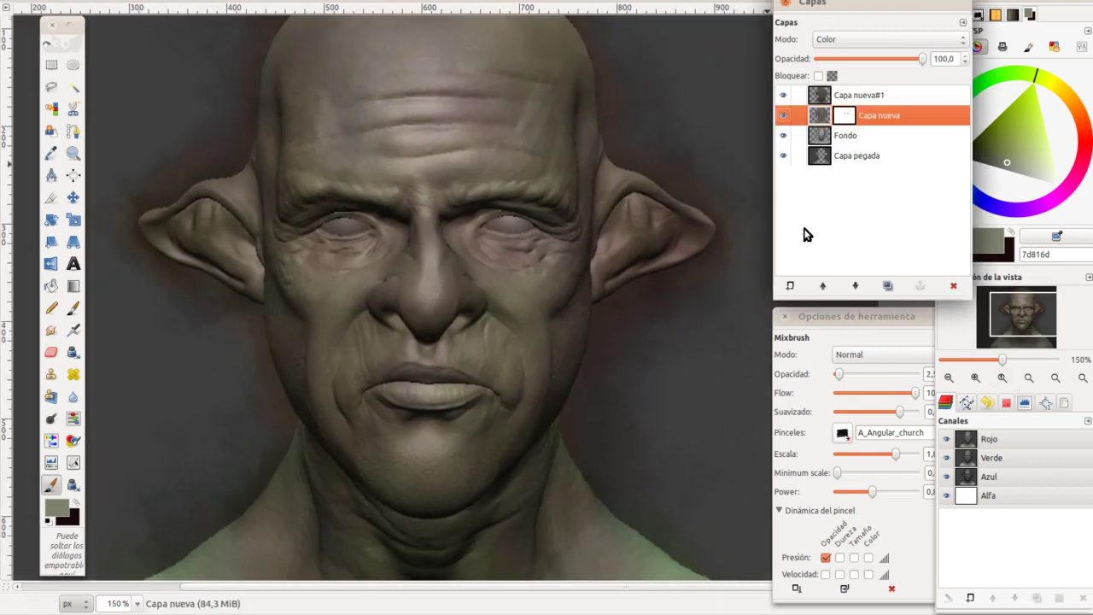
left_click(790, 285, "shift")
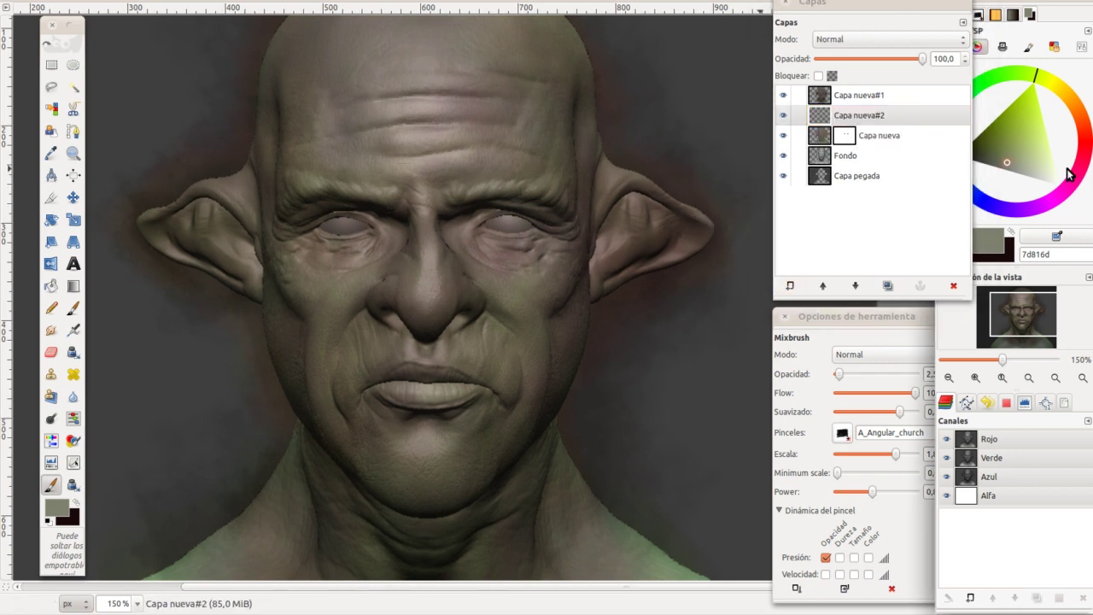
mouse_move(1073, 175)
left_mouse_down()
mouse_move(1082, 130)
mouse_move(1085, 147)
left_mouse_up()
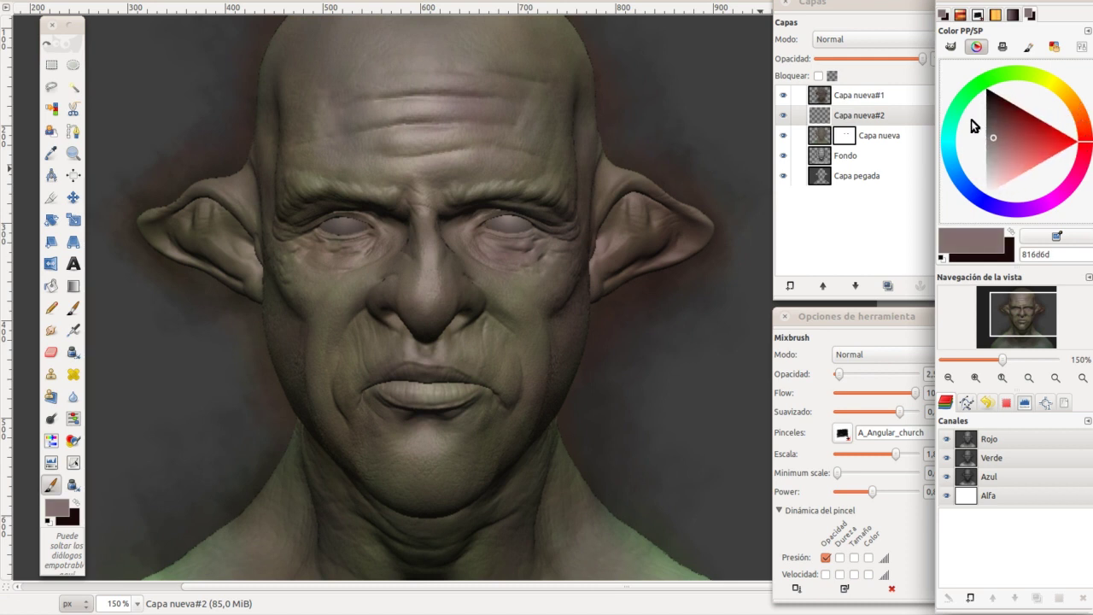
left_click(1000, 114)
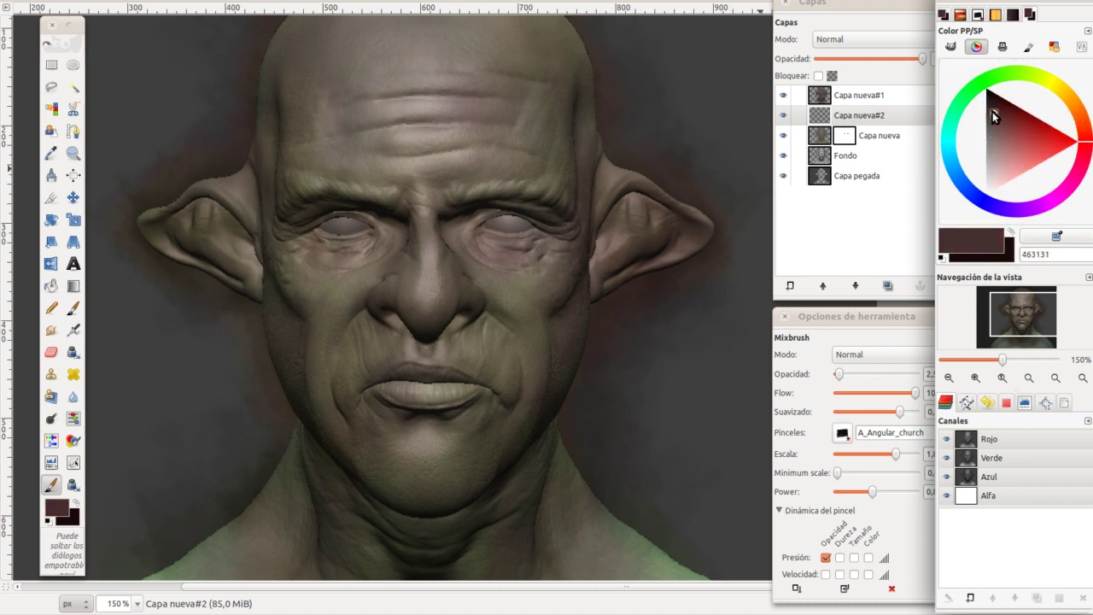
key("bracketleft")
key("bracketleft")
key("bracketleft")
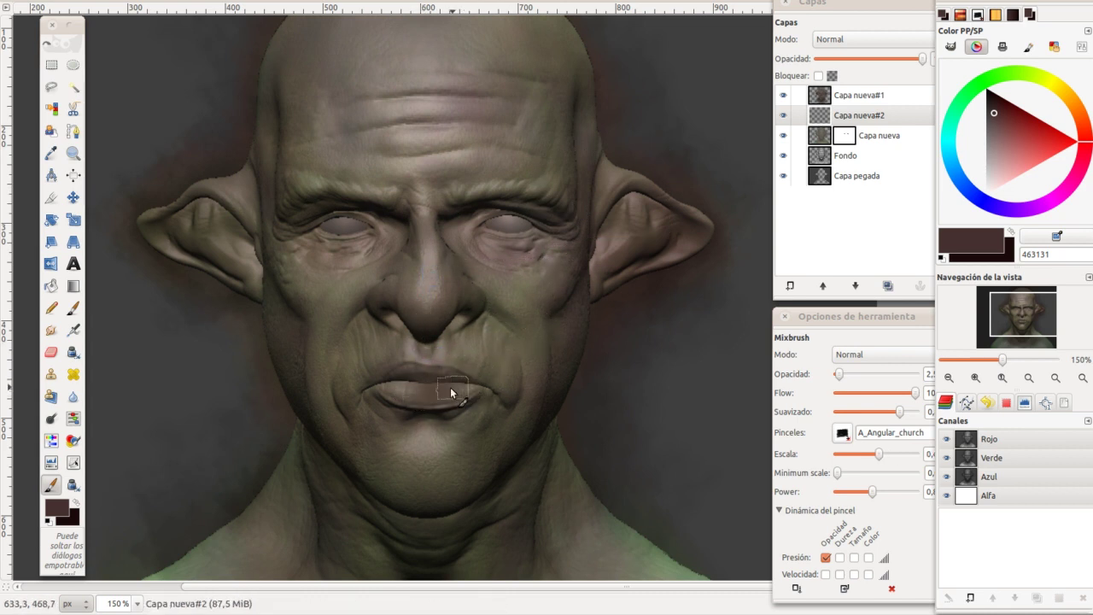
left_click(845, 39)
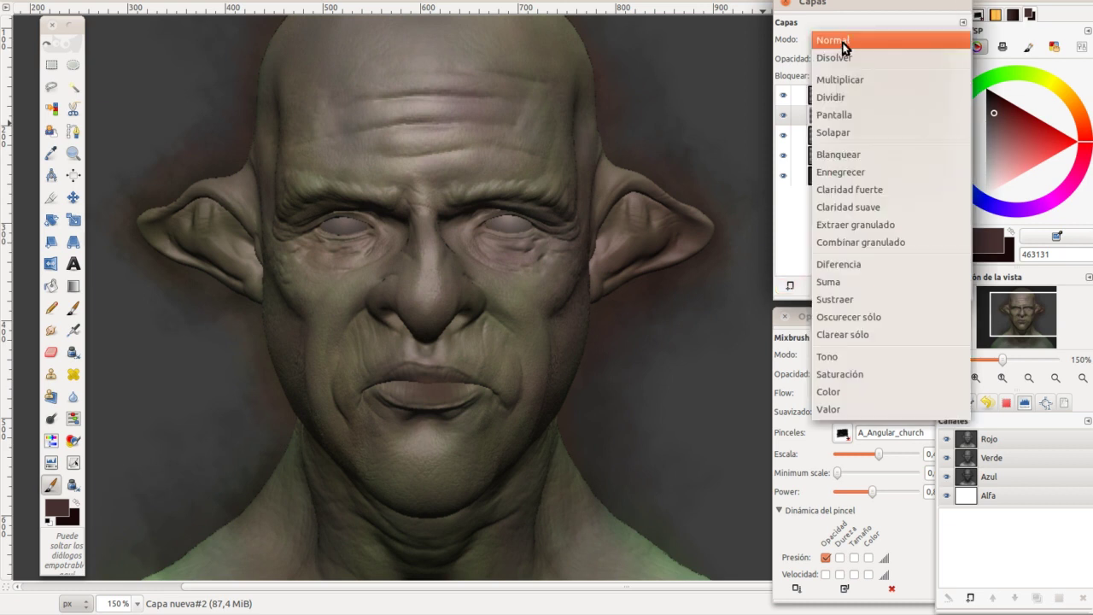
left_click(872, 388)
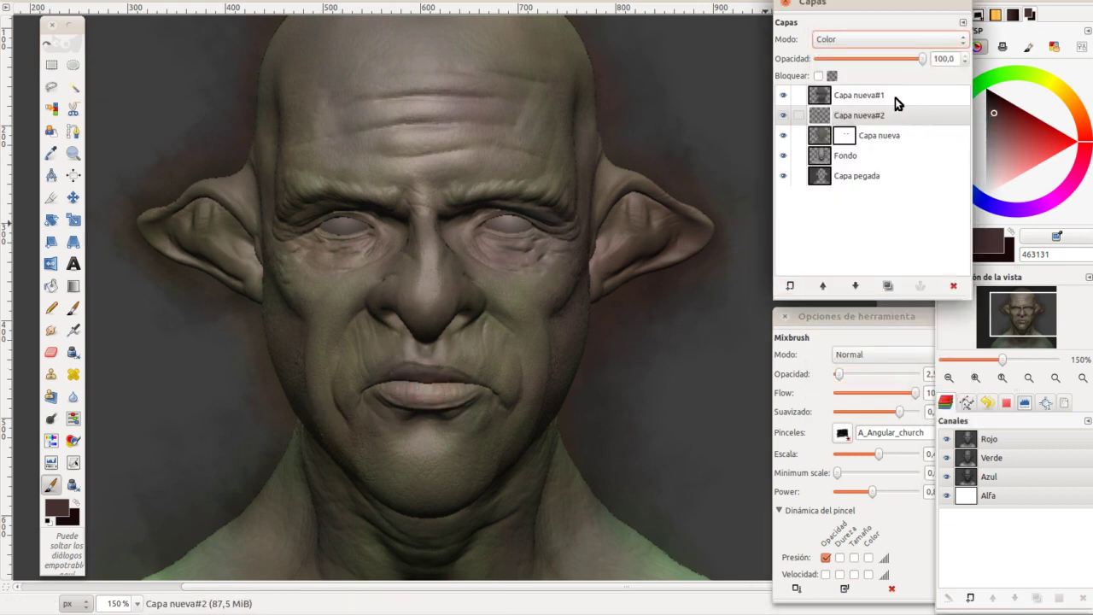
left_click(998, 104)
Step: Darken the paint colour to near-black red 1d0f0f to tint the ears and eye sockets
left_click_drag(994, 102, 989, 95)
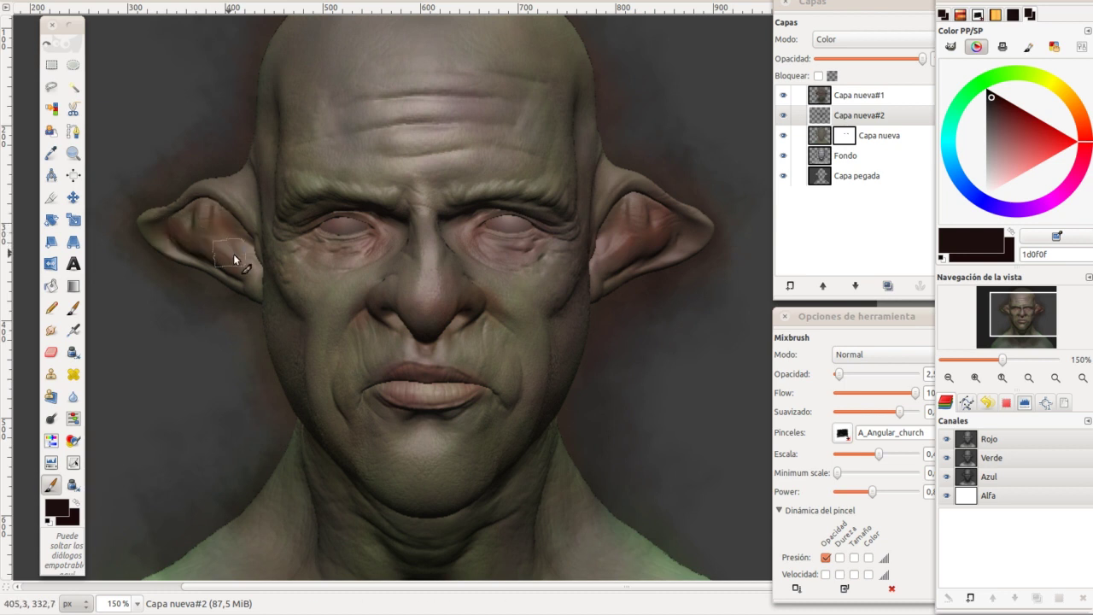
Step: On Capa nueva#1, blend soft shading over the cheek, left eye, left ear and nose bridge
left_click(870, 96)
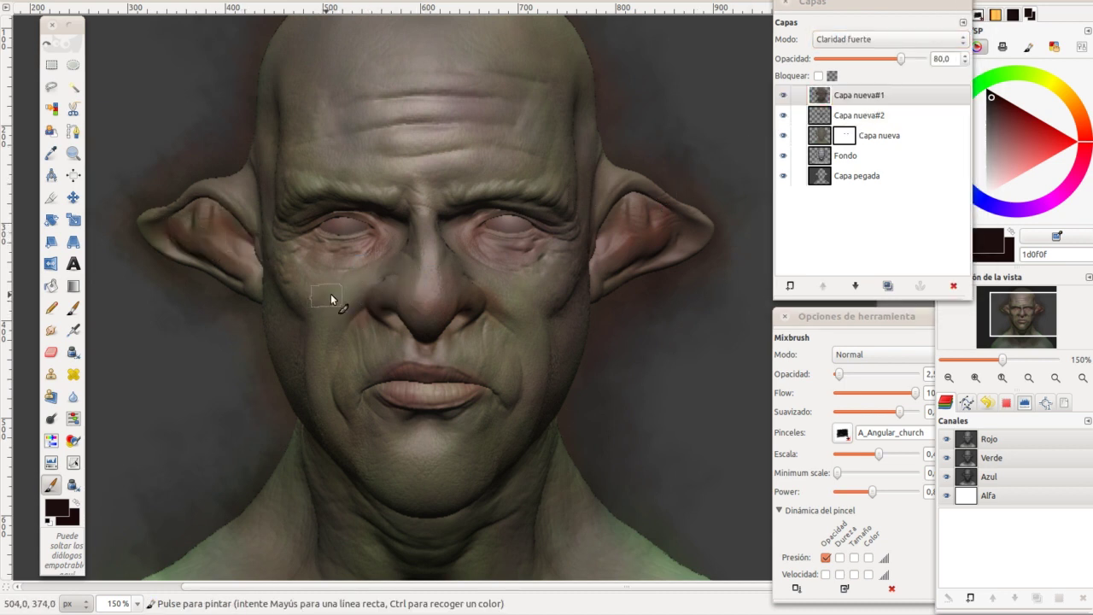
left_click_drag(334, 299, 402, 287)
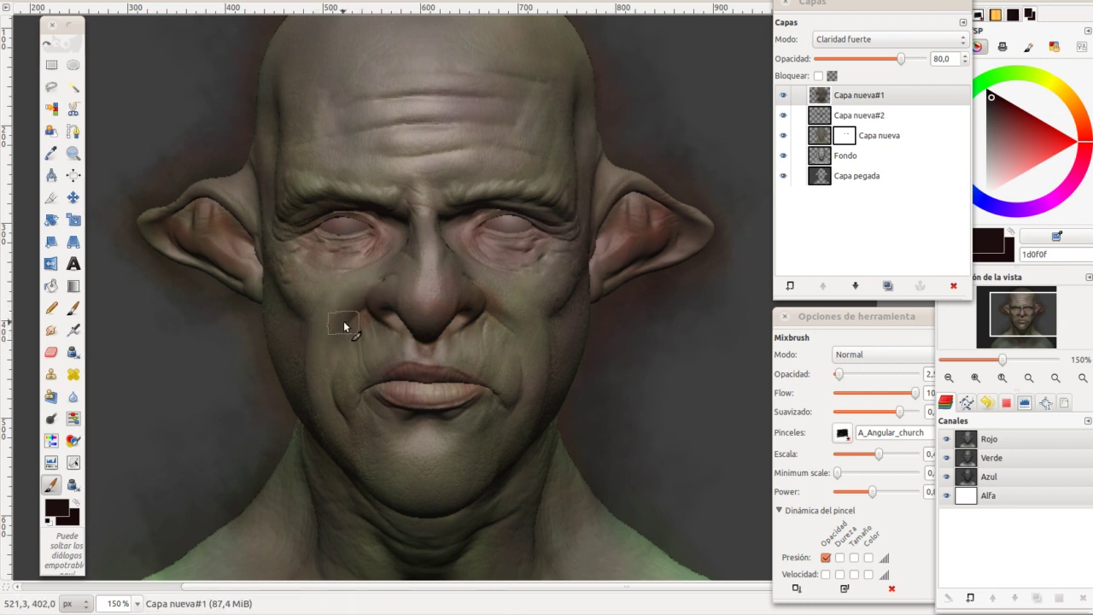
left_click_drag(322, 307, 354, 313)
mouse_move(357, 253)
left_mouse_down()
mouse_move(311, 268)
mouse_move(208, 206)
left_mouse_up()
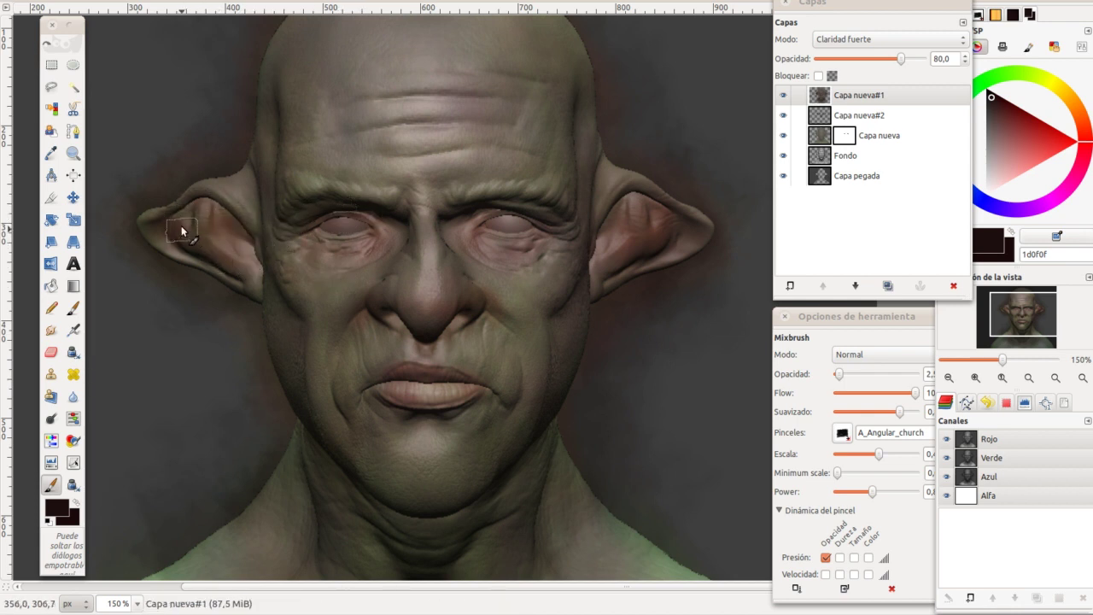
left_click_drag(246, 283, 407, 309)
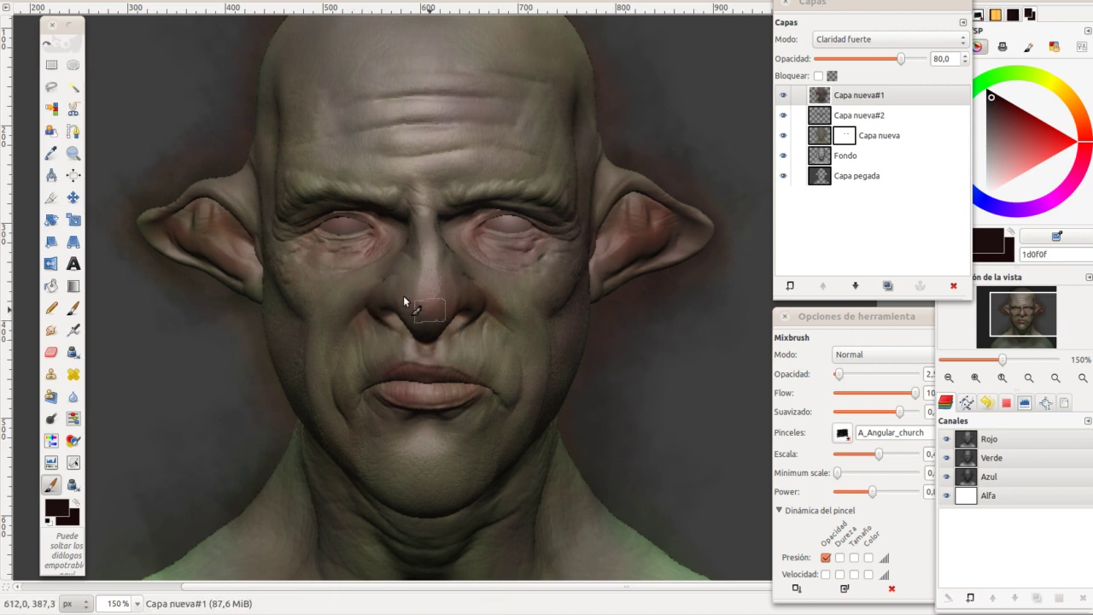
left_click_drag(398, 255, 479, 283)
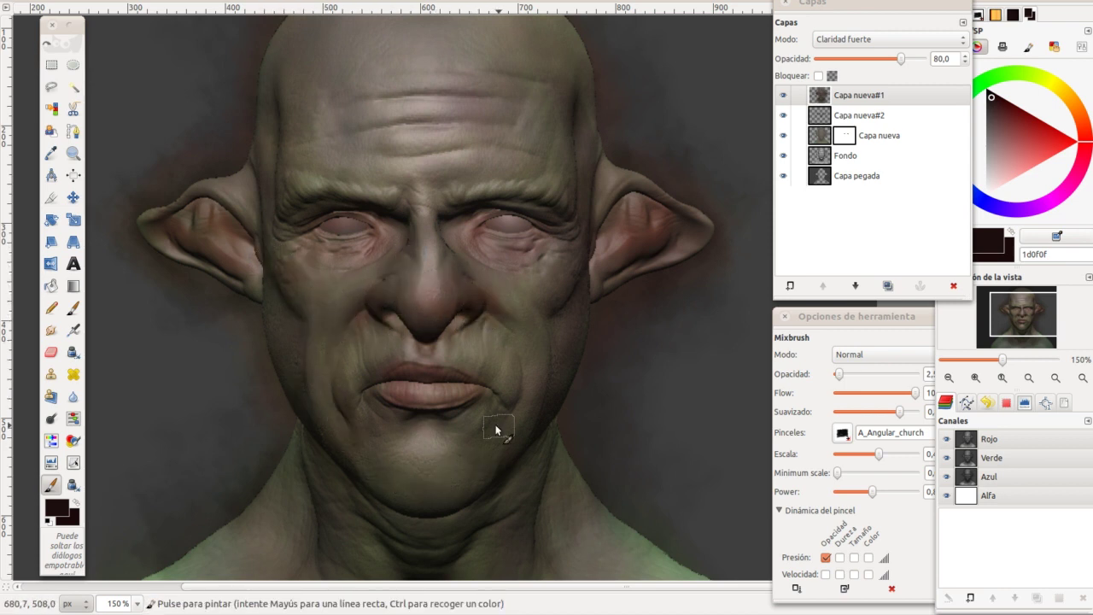
left_click(1066, 88)
Step: Pick dark olive 45442e, then tint the left brow near-black 0b0808 on Capa nueva#2
left_click_drag(1010, 155, 976, 143)
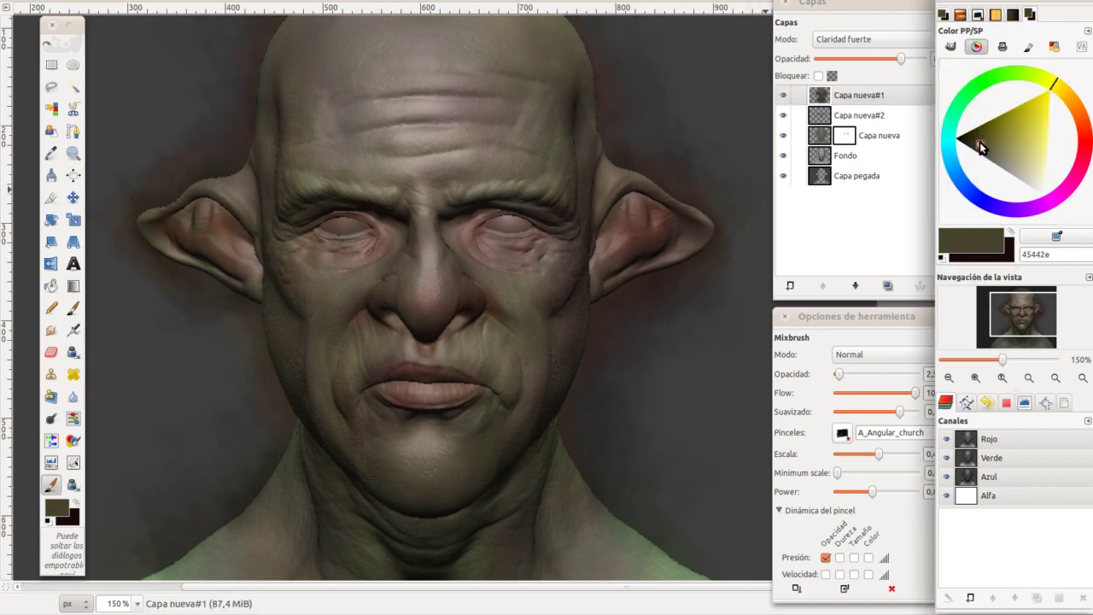
key("bracketright")
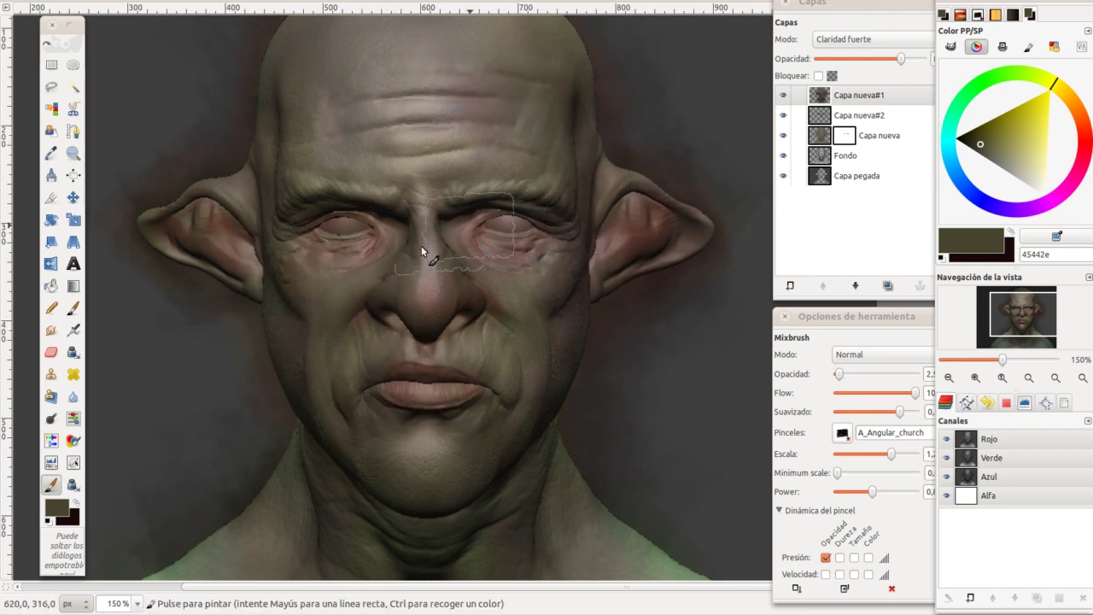
left_click(845, 114)
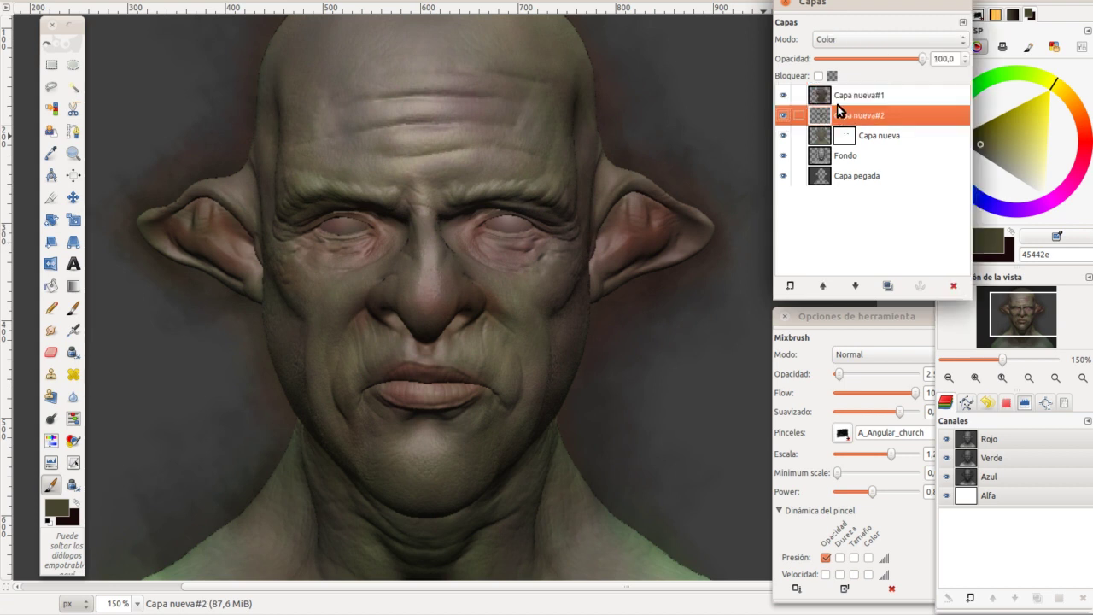
left_click(325, 285, "ctrl")
key("bracketleft")
key("bracketleft")
key("bracketleft")
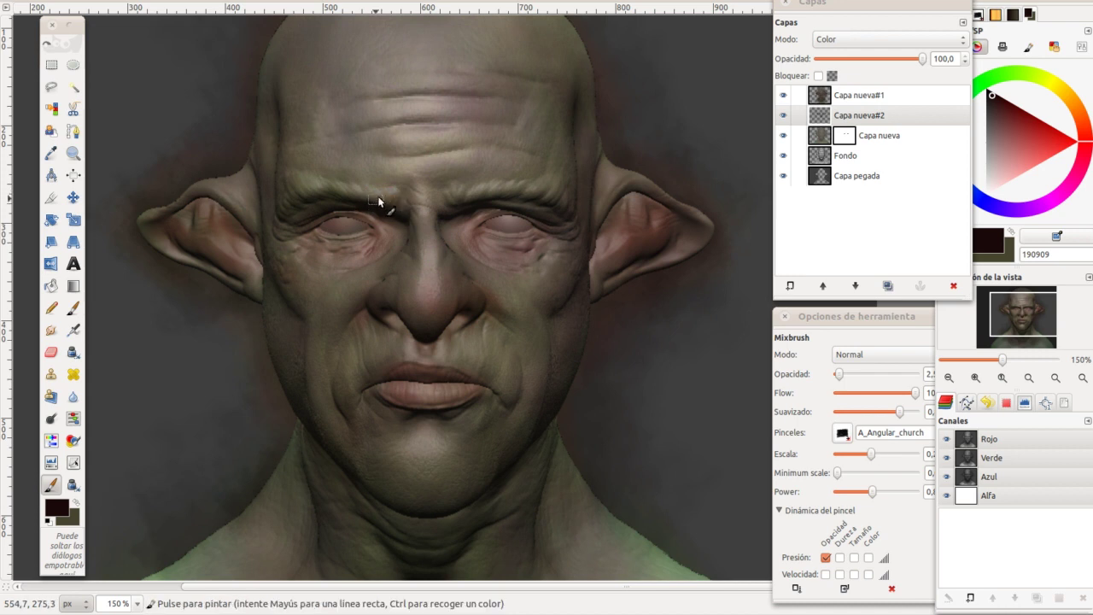
left_click_drag(967, 87, 936, 87)
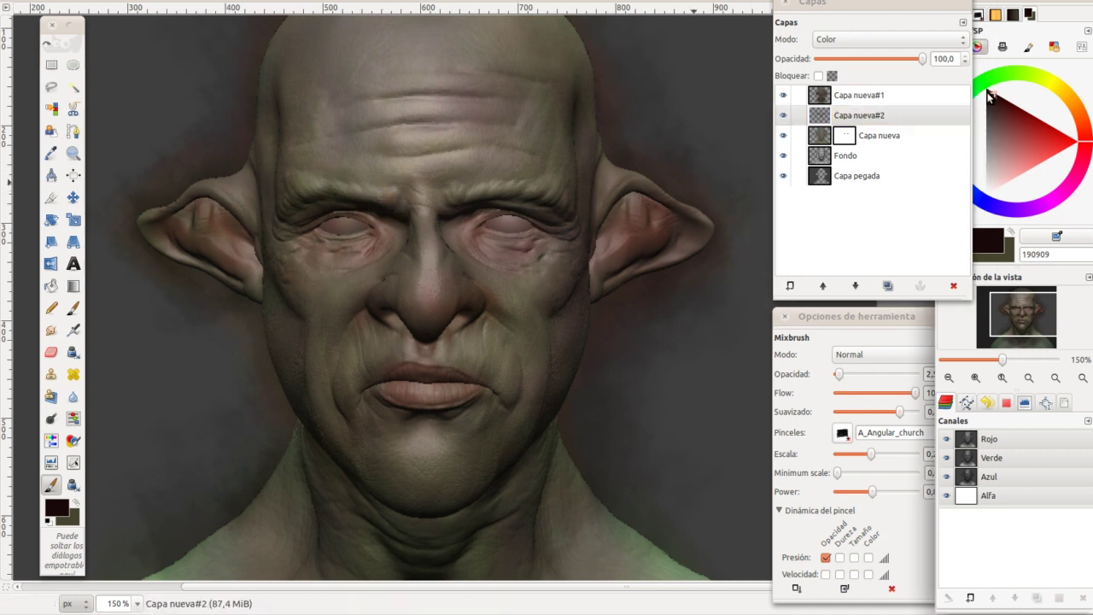
left_click(987, 92)
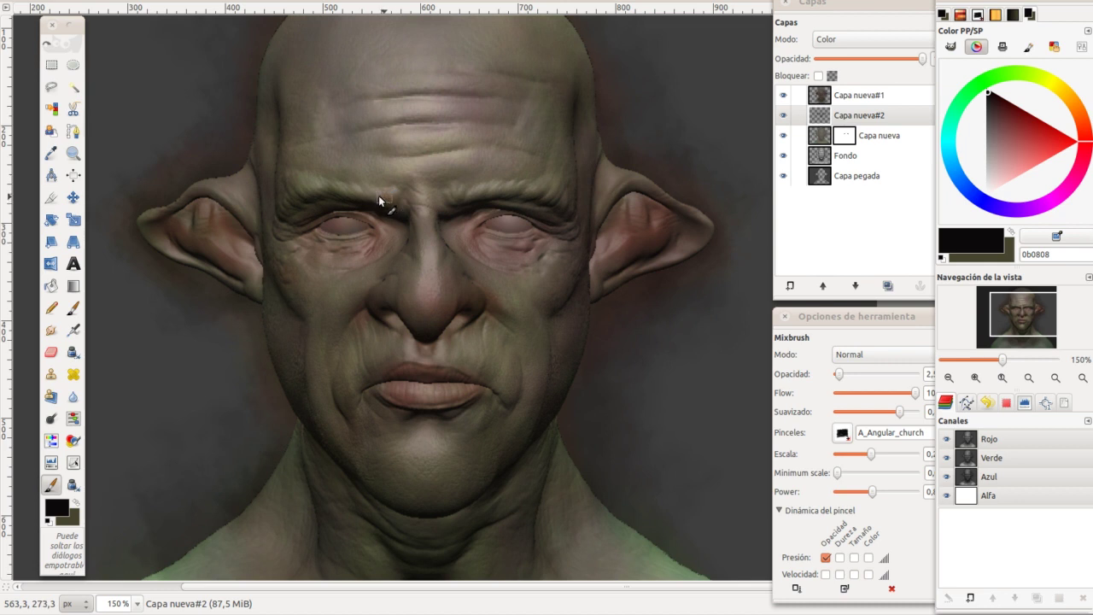
left_click_drag(379, 194, 355, 189)
left_click(858, 115)
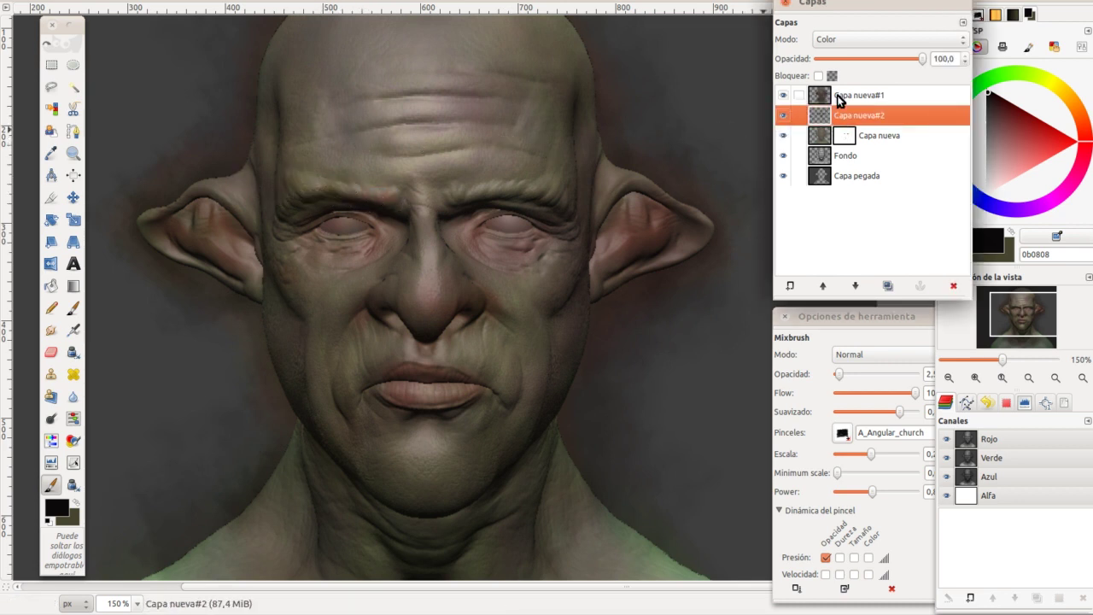
Step: On Capa nueva#1, sample a forehead colour and shade across both brows
left_click(837, 95)
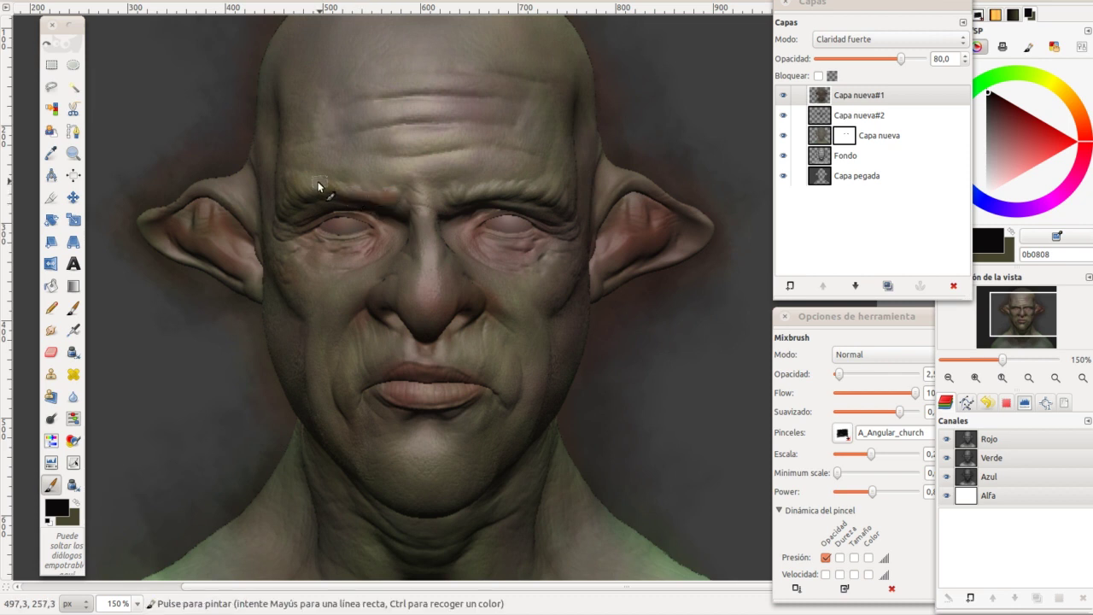
key("ctrl")
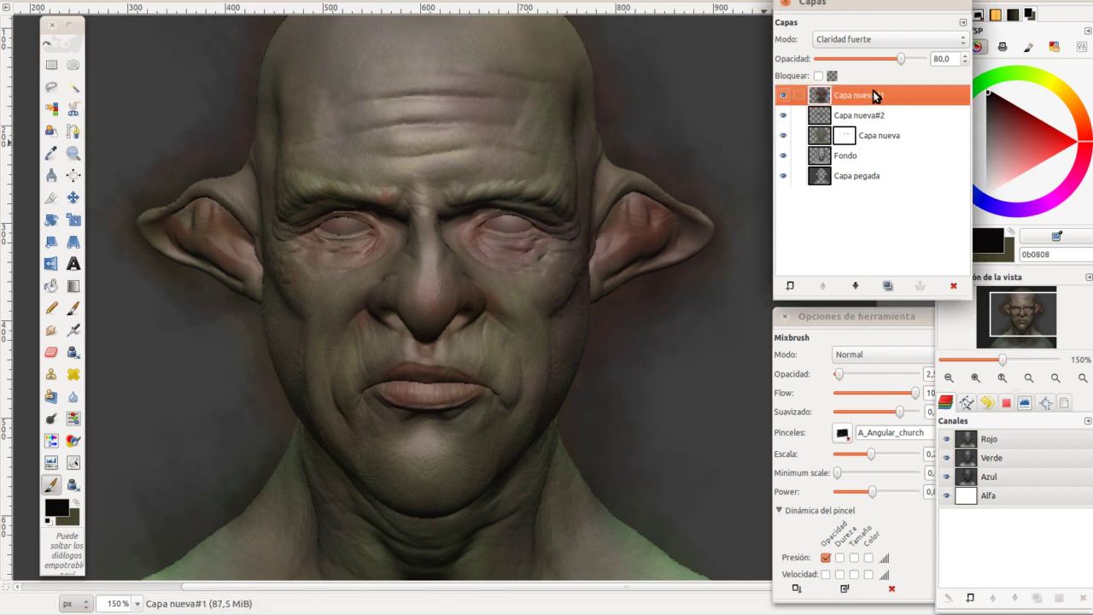
left_click(986, 90)
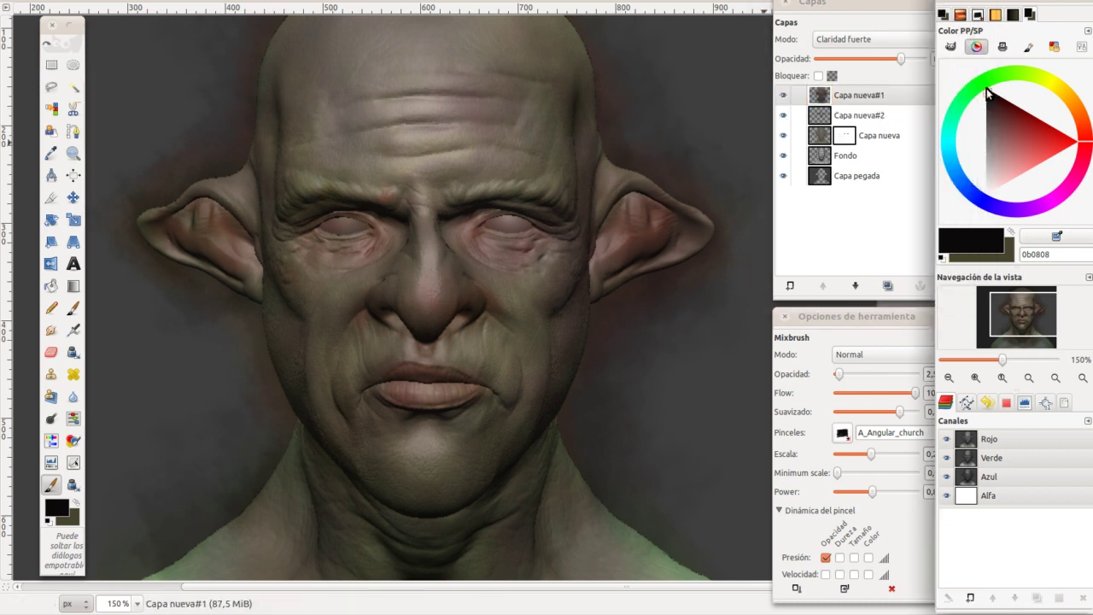
left_click_drag(503, 187, 544, 189)
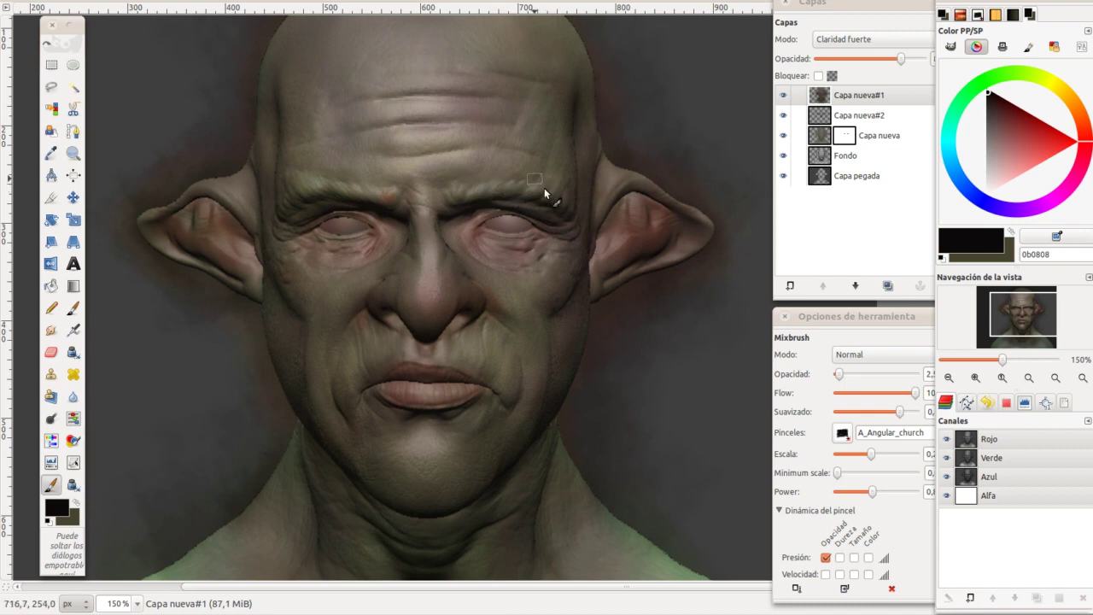
left_click_drag(360, 188, 365, 195)
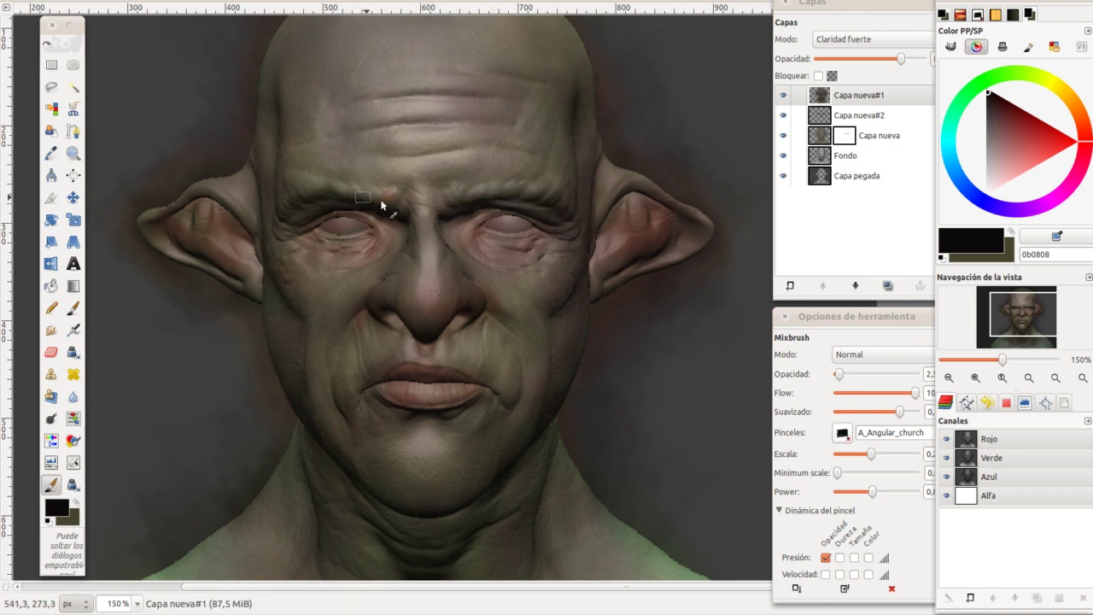
scroll(512, 141, "right", 2)
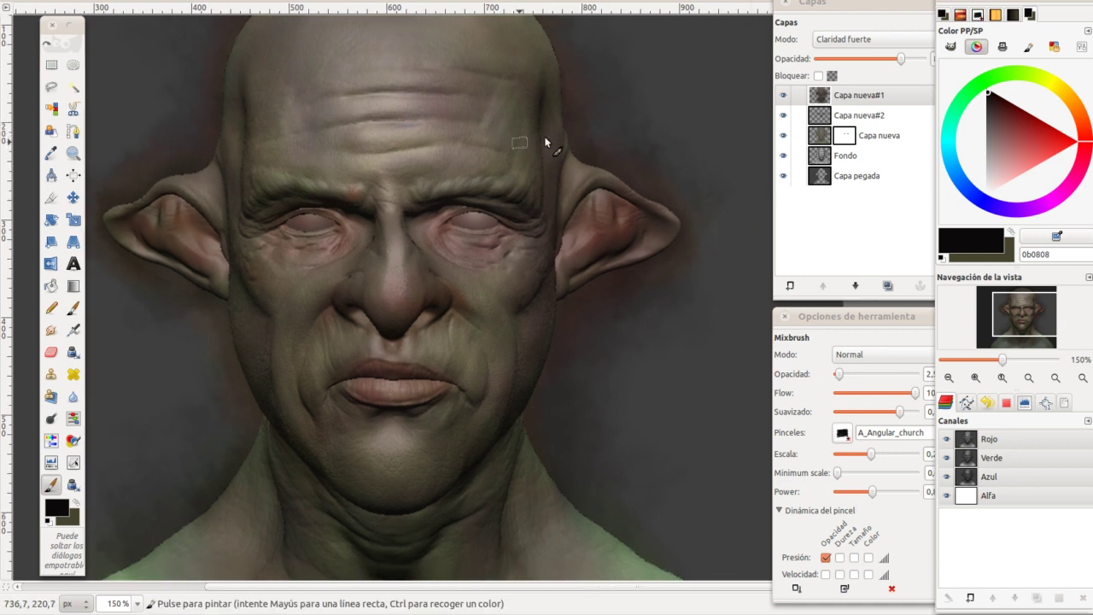
left_click(841, 115)
Step: Add Normal-mode layer Capa nueva#3 at 40% opacity and darken the right brow
left_click(788, 286, "shift")
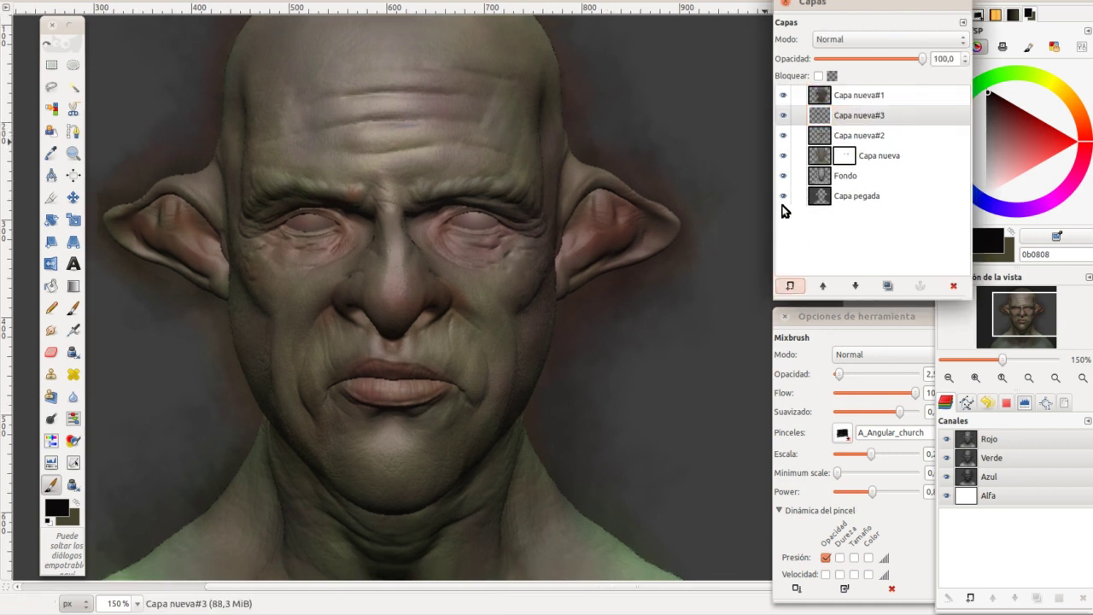
left_click(877, 39)
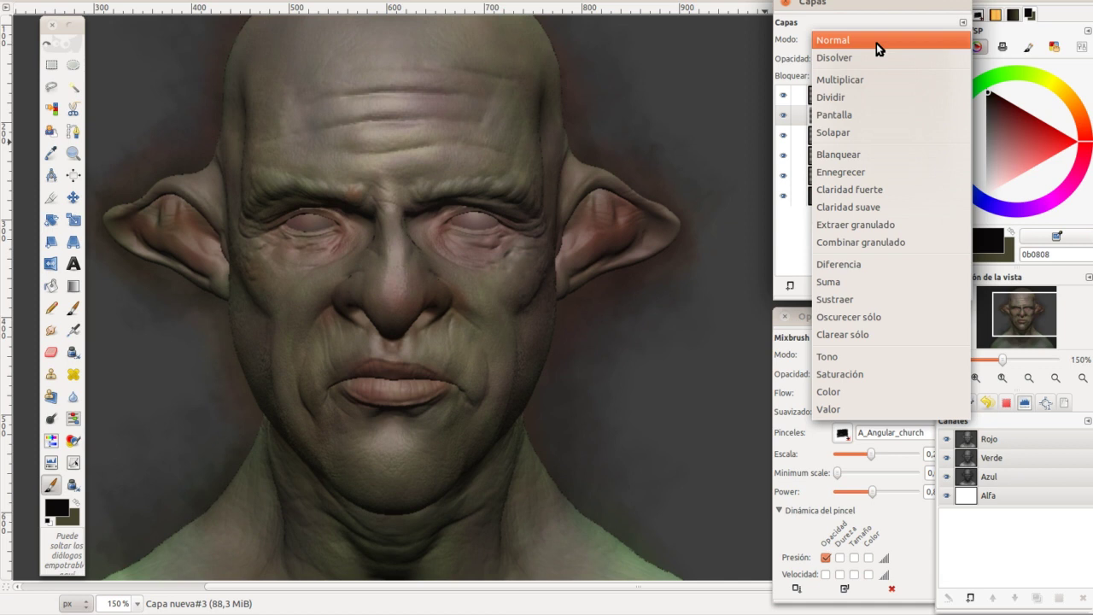
left_click(876, 43)
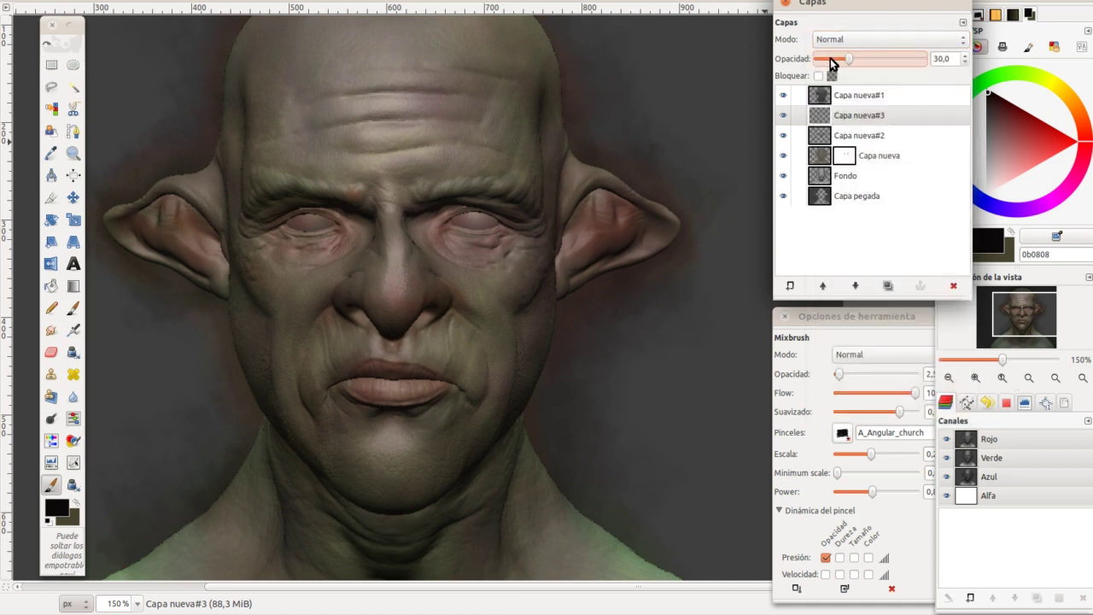
left_click_drag(470, 190, 506, 189)
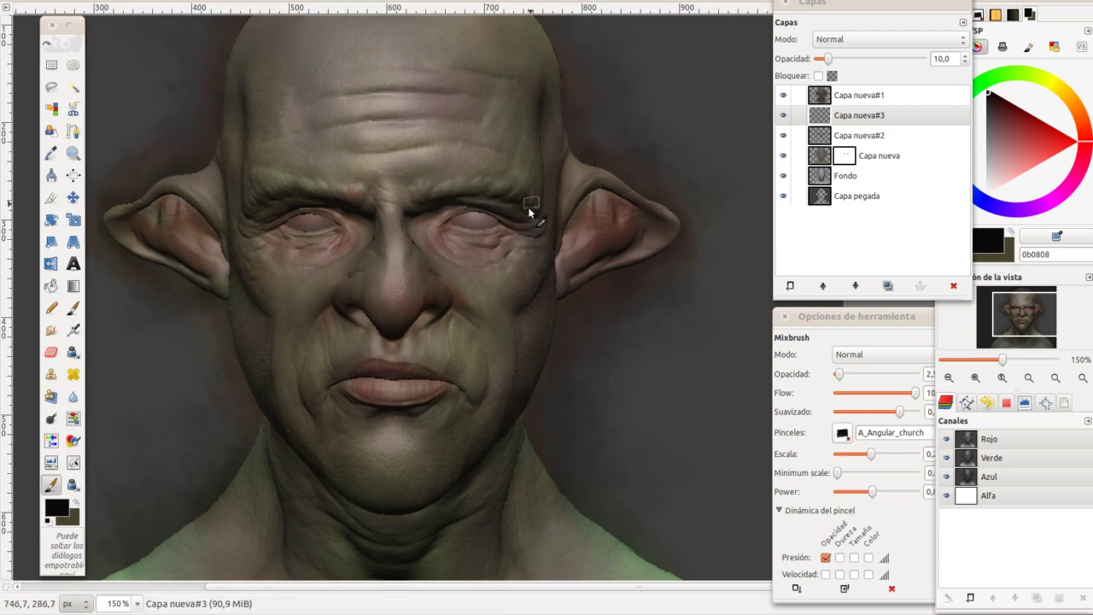
left_click_drag(350, 198, 341, 186)
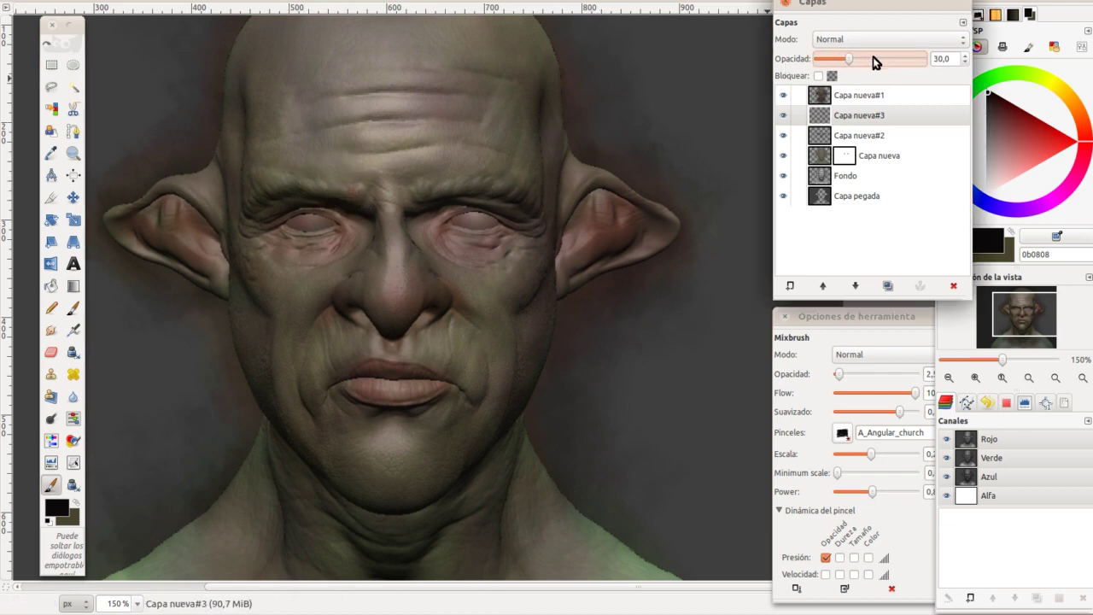
left_click_drag(873, 56, 859, 58)
Step: Darken the left brow with more dark strokes on Capa nueva#3
left_click_drag(425, 180, 415, 179)
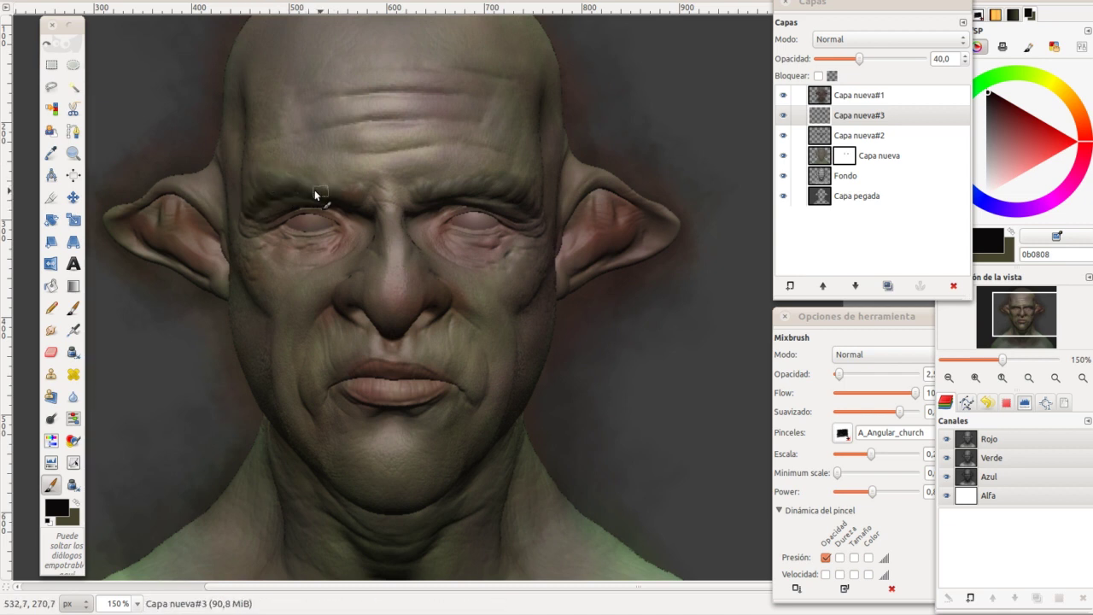
left_click_drag(361, 191, 254, 210)
key("minus")
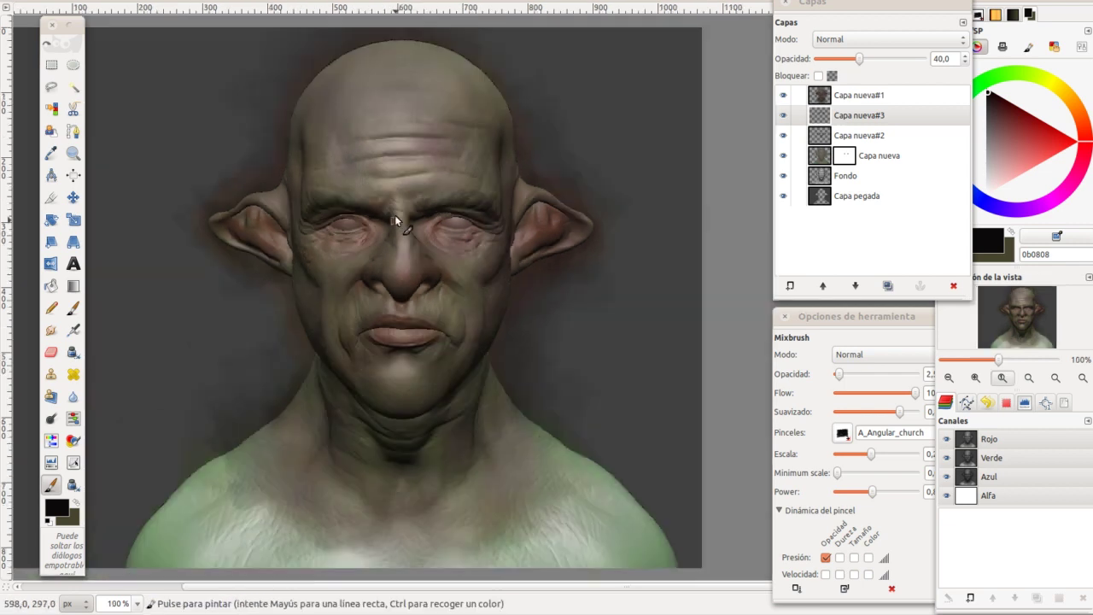
key("minus")
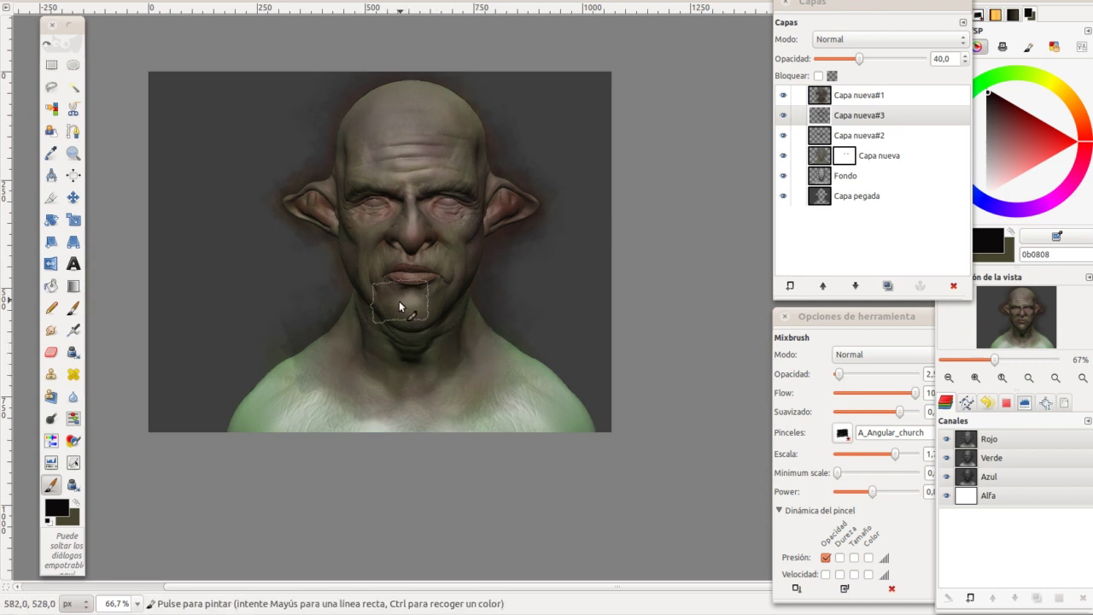
key("1")
scroll(250, 199, "up", 1)
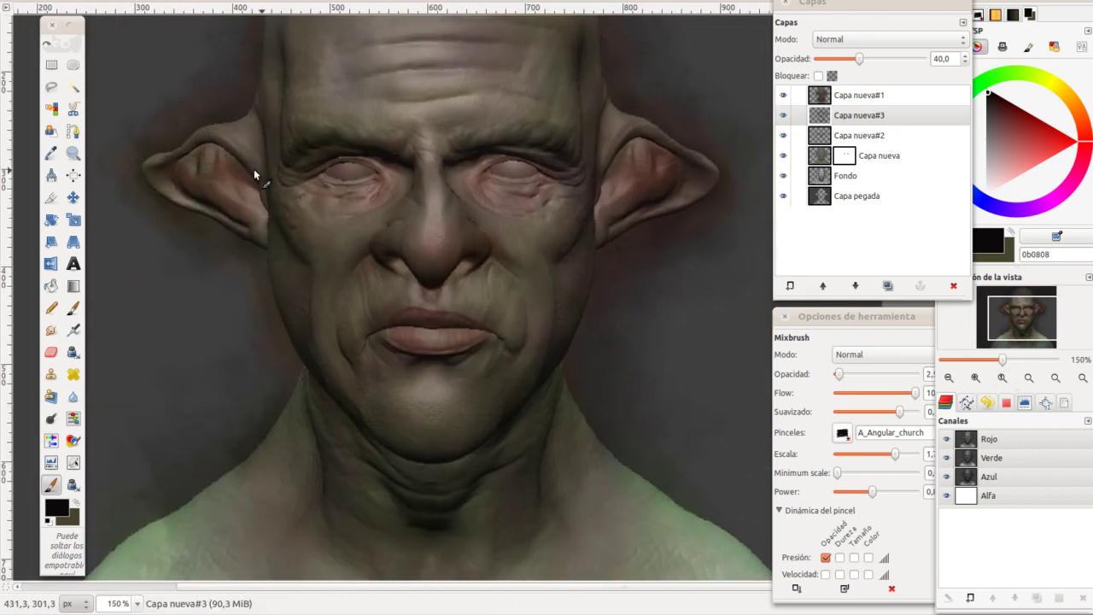
Step: Add layer Capa nueva#4 at the top of the stack in Soft light (Claridad suave) mode
left_click(858, 95)
left_click(789, 285)
left_click(629, 408)
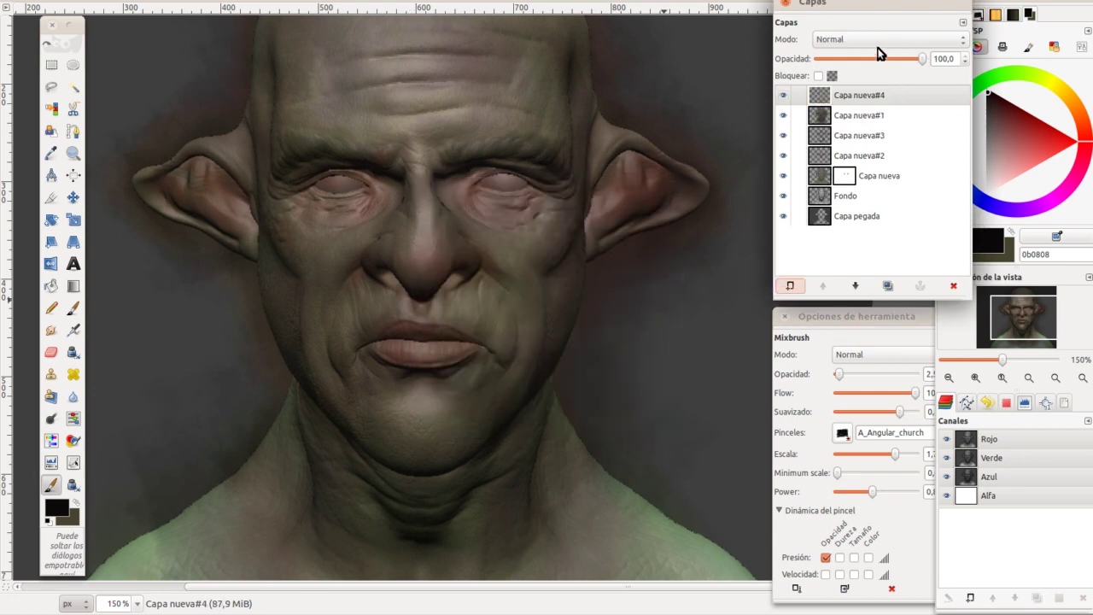
left_click(879, 40)
left_click(862, 204)
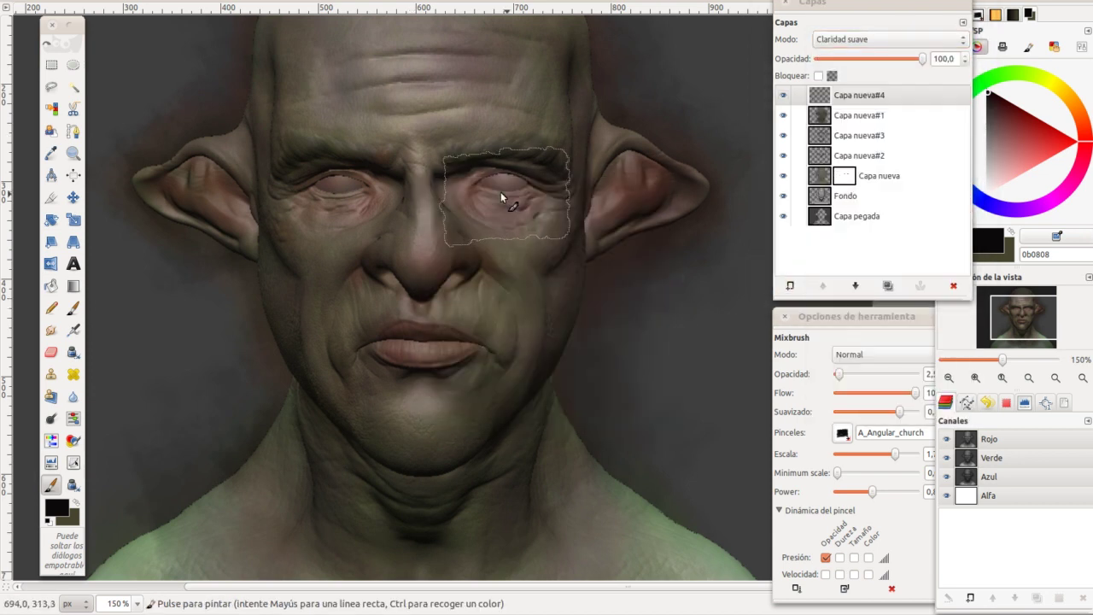
Step: Shade around the right eye and the cheek beside the mouth
mouse_move(481, 193)
left_mouse_down()
mouse_move(375, 200)
mouse_move(398, 165)
mouse_move(303, 156)
mouse_move(453, 175)
mouse_move(548, 161)
mouse_move(415, 285)
mouse_move(442, 335)
mouse_move(399, 347)
mouse_move(508, 324)
left_mouse_up()
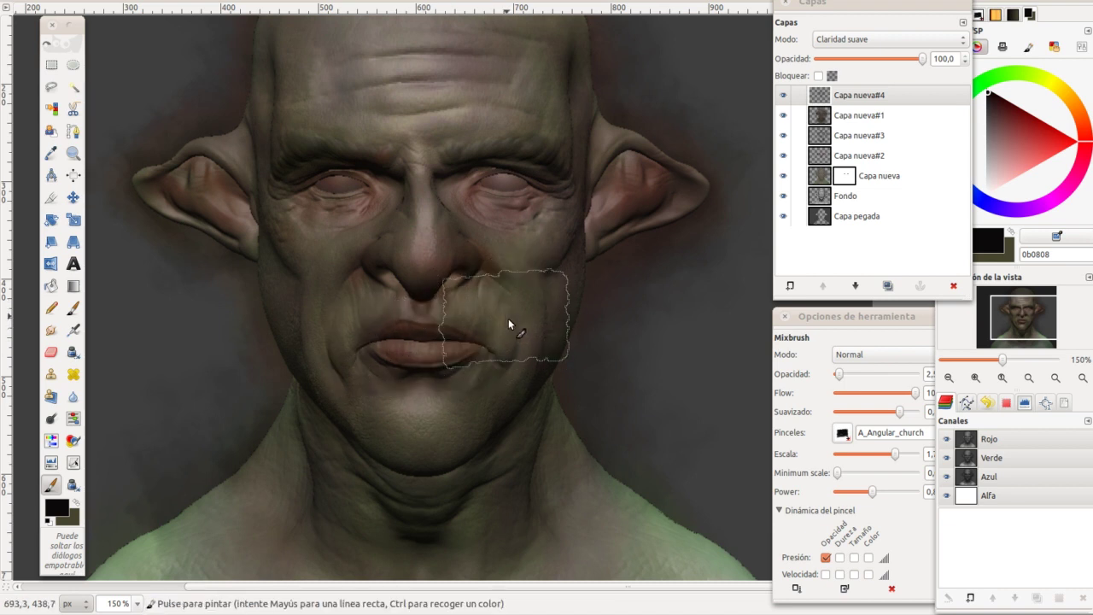
left_click_drag(464, 407, 541, 349)
mouse_move(402, 374)
left_mouse_down()
mouse_move(276, 312)
mouse_move(435, 487)
mouse_move(546, 488)
mouse_move(313, 498)
mouse_move(327, 530)
left_mouse_up()
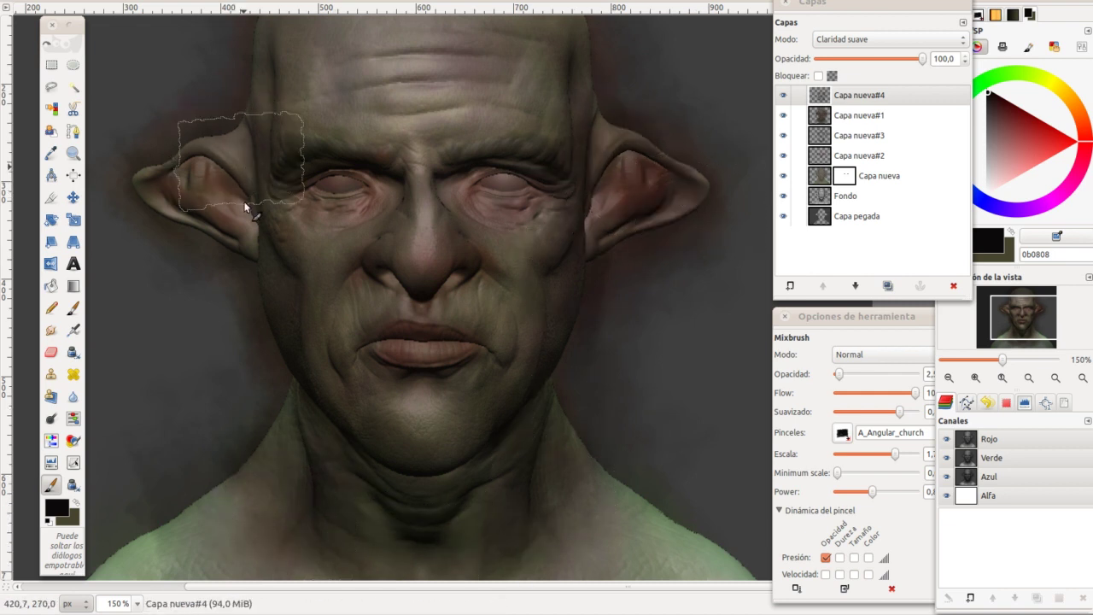
scroll(264, 145, "up", 4)
scroll(341, 179, "up", 2)
scroll(342, 179, "right", 1)
Step: Shade the top of the head, forehead down to nose, the eyes and chin
mouse_move(366, 256)
left_mouse_down()
mouse_move(428, 135)
mouse_move(237, 199)
left_mouse_up()
mouse_move(308, 201)
left_mouse_down()
mouse_move(365, 298)
mouse_move(512, 293)
mouse_move(393, 362)
mouse_move(376, 431)
left_mouse_up()
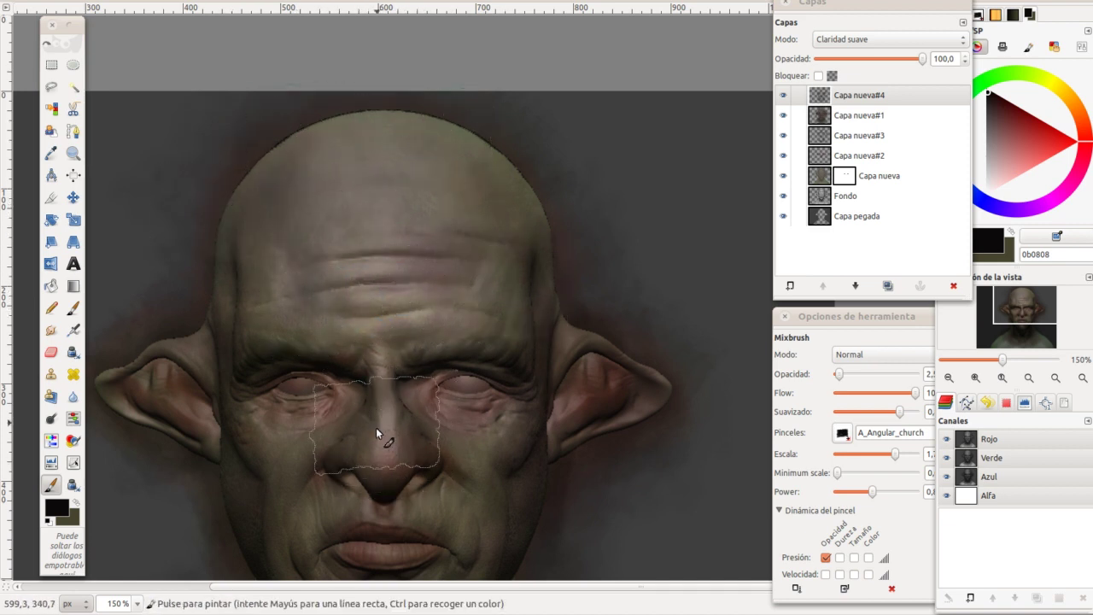
scroll(378, 275, "down", 3)
scroll(378, 275, "left", 1)
mouse_move(456, 478)
left_mouse_down()
mouse_move(473, 263)
mouse_move(312, 305)
mouse_move(415, 265)
left_mouse_up()
left_click_drag(507, 353, 443, 487)
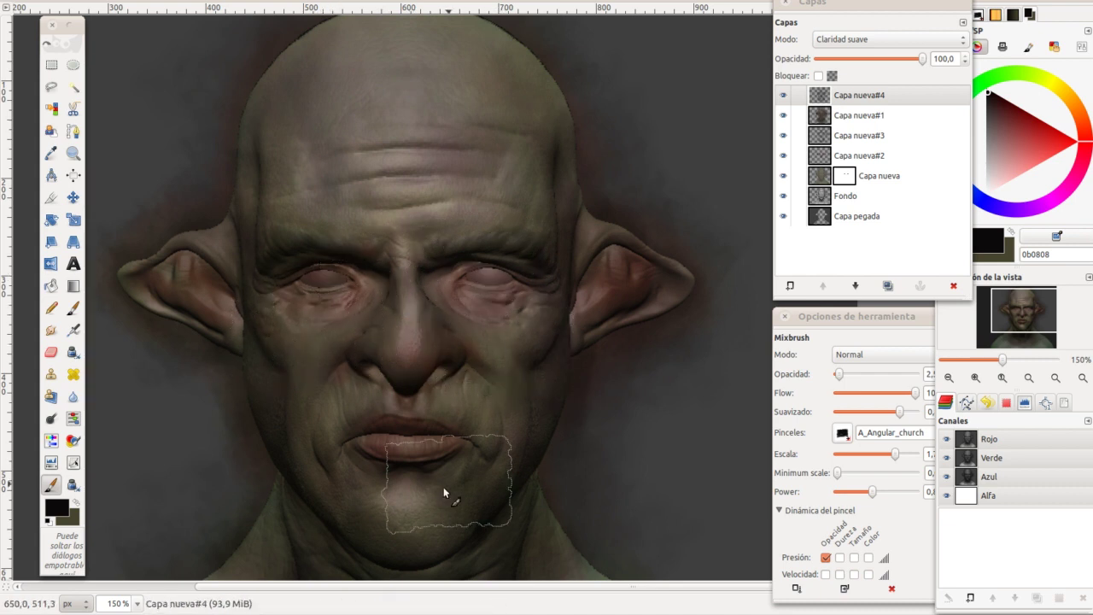
scroll(481, 356, "down", 1)
scroll(427, 363, "left", 1)
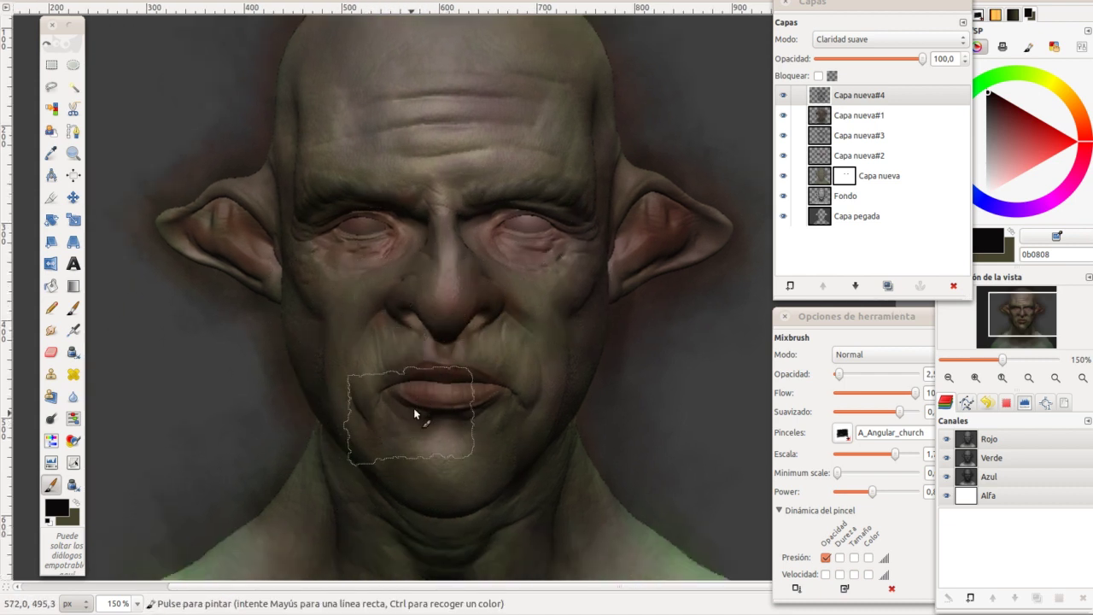
Step: Reset colours, make white the paint colour and shrink the brush
left_click(48, 520)
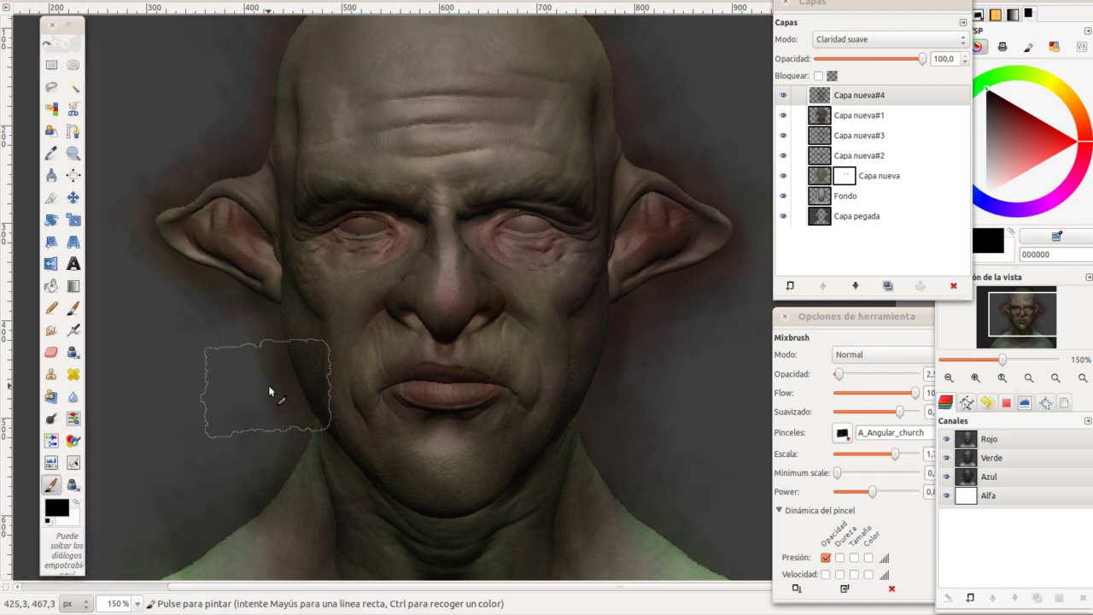
key("x")
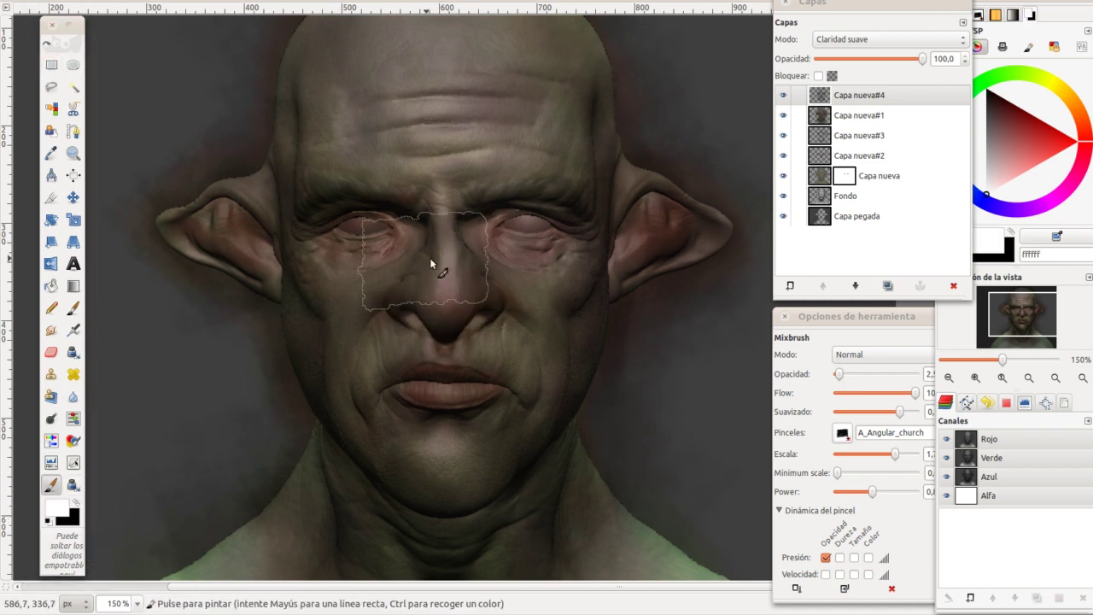
key("bracketleft")
key("bracketleft")
key("bracketleft")
key("bracketleft")
key("bracketleft")
key("bracketleft")
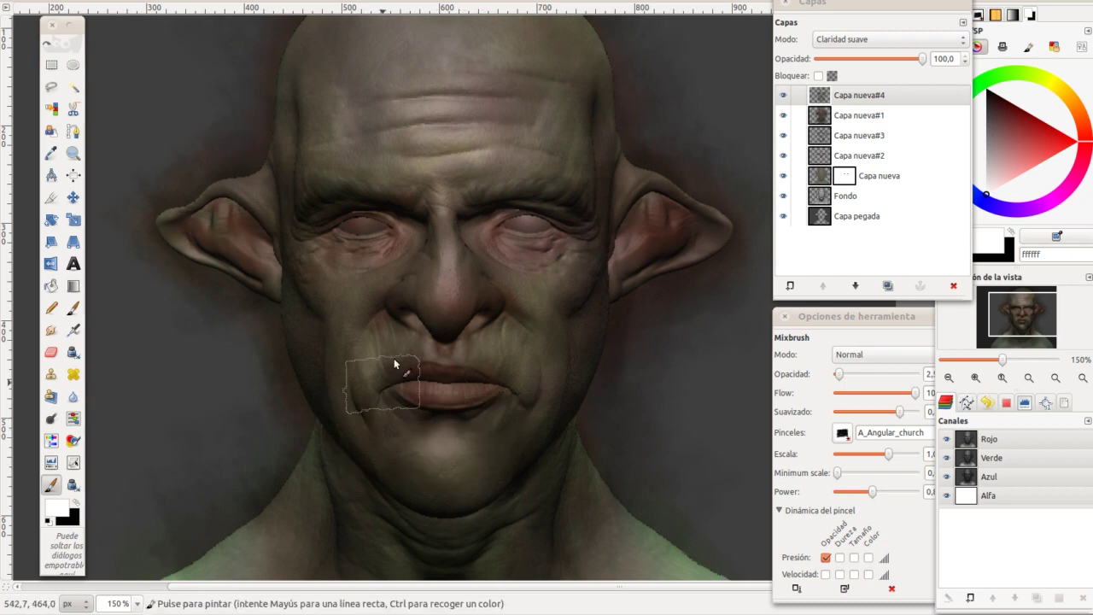
Step: Drop the Capa nueva#2 tint layer to 40% opacity, then review Capa nueva#3, Capa nueva and #4
left_click(856, 156)
left_click_drag(830, 59, 831, 61)
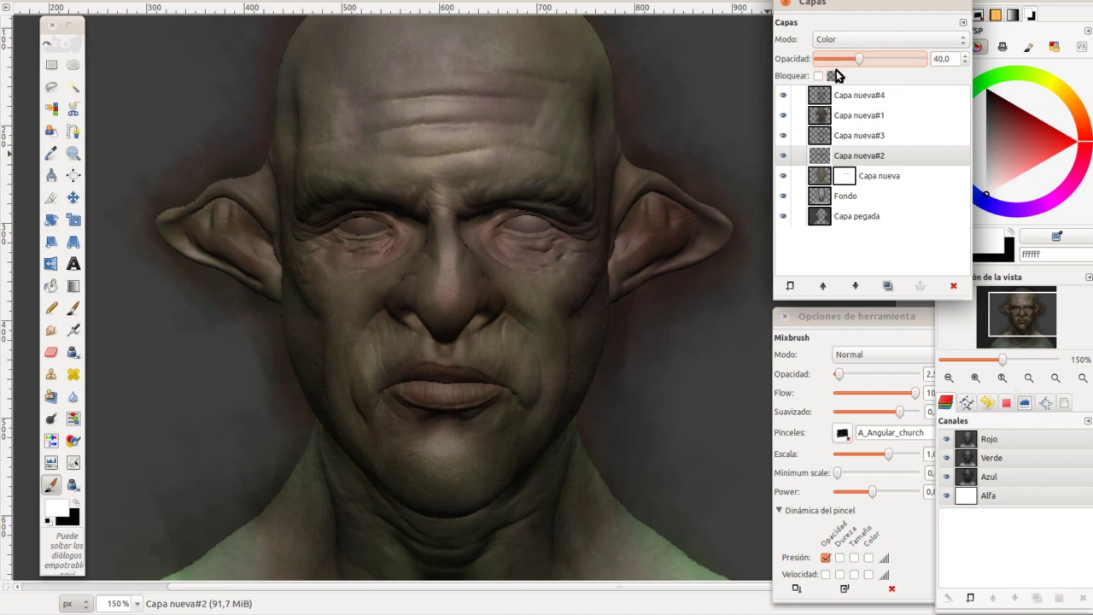
left_click(849, 131)
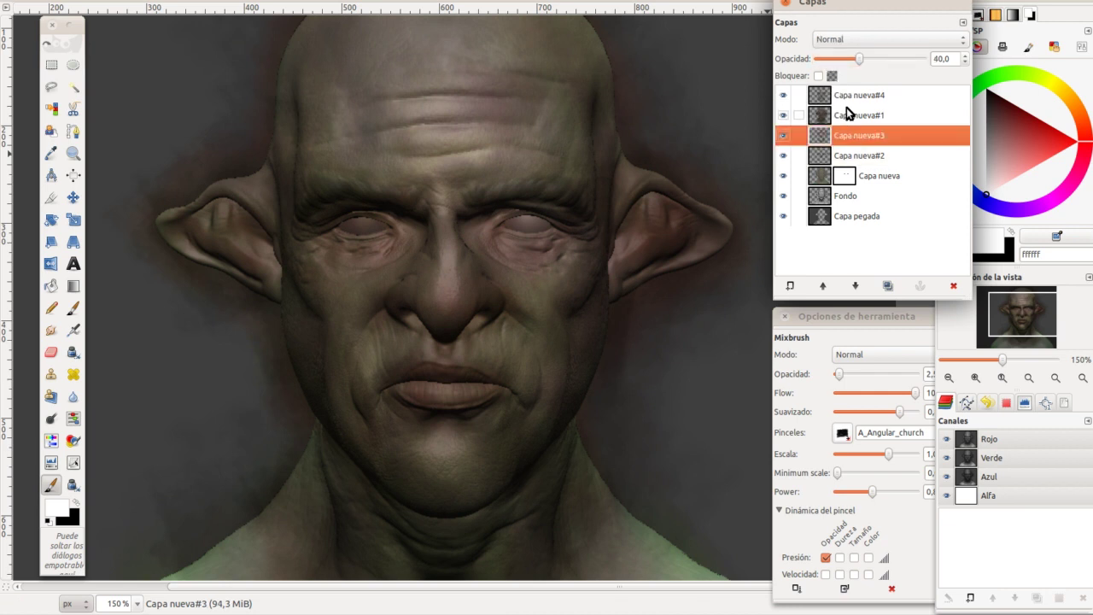
left_click(870, 177)
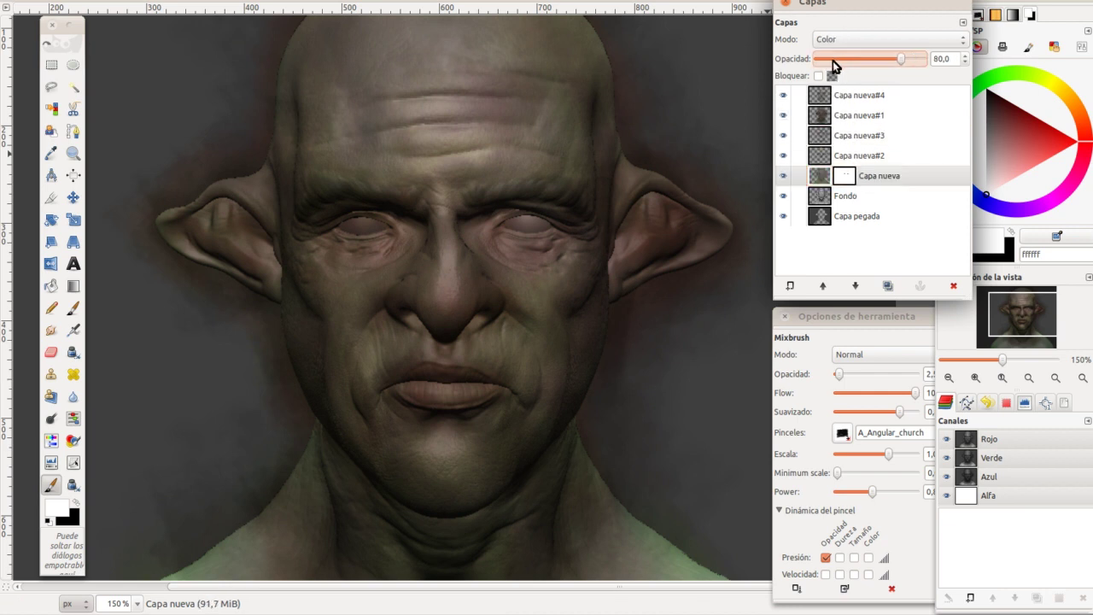
left_click(865, 101)
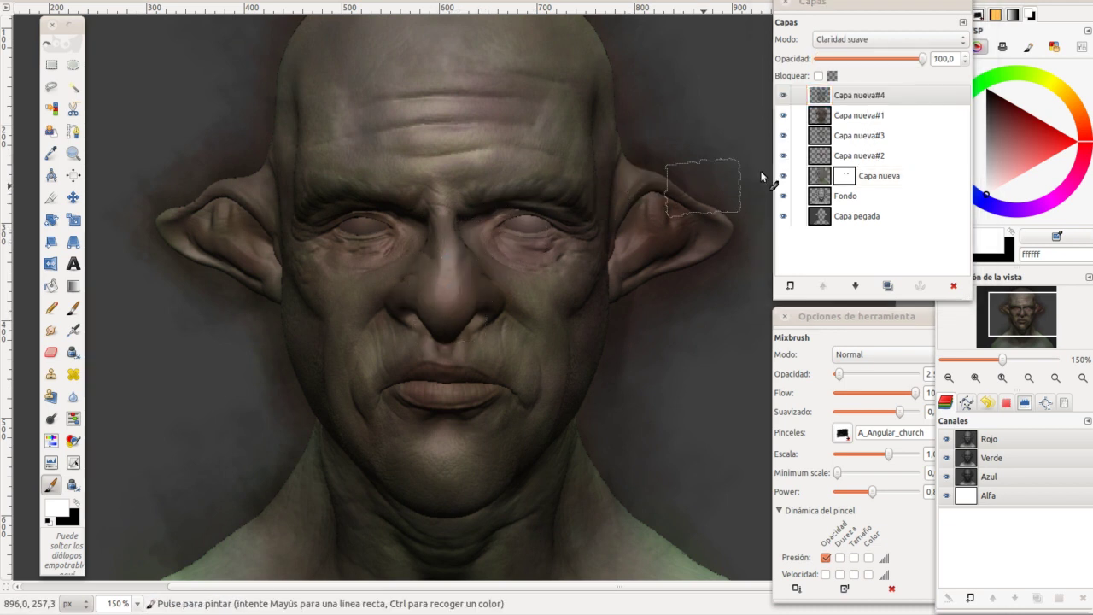
Step: On hard-light layer Capa nueva#1, paint white highlights across the forehead and right cheek, undoing one stroke
left_click(867, 116)
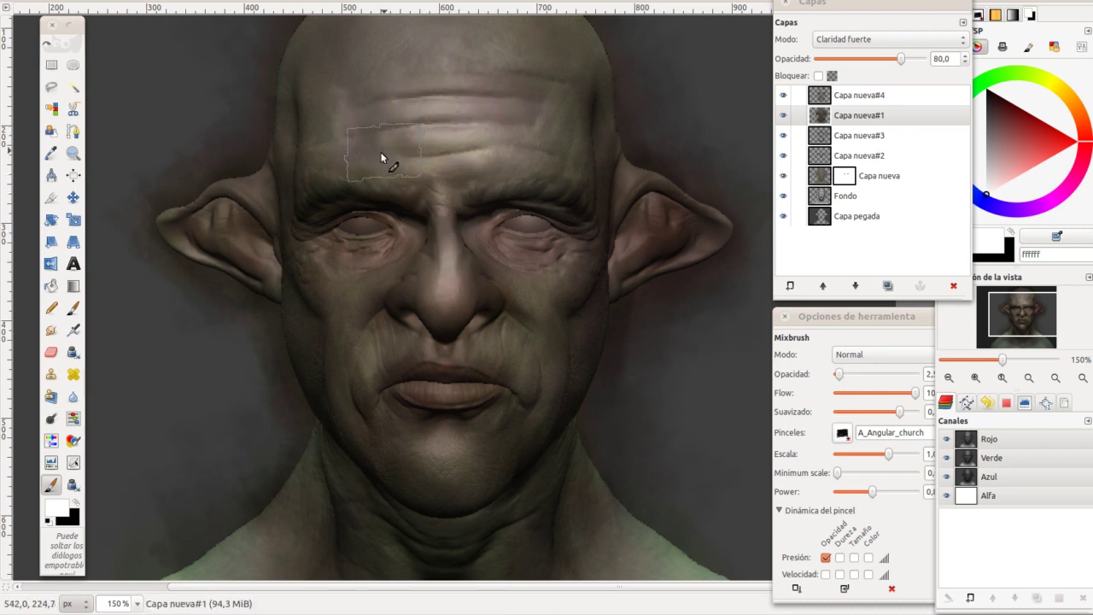
scroll(393, 241, "up", 3)
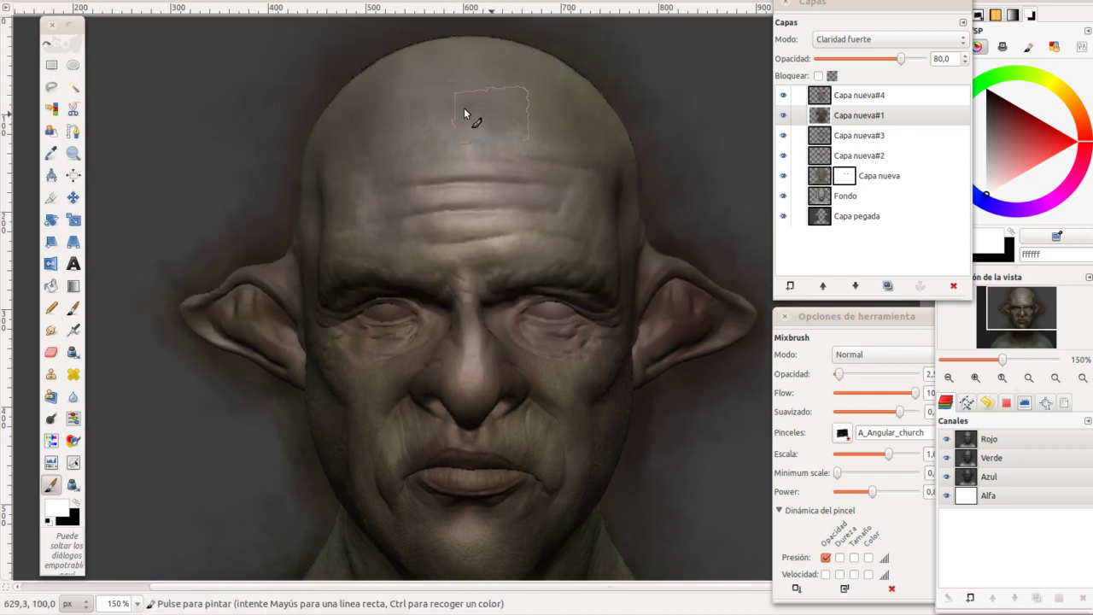
left_click_drag(513, 120, 381, 138)
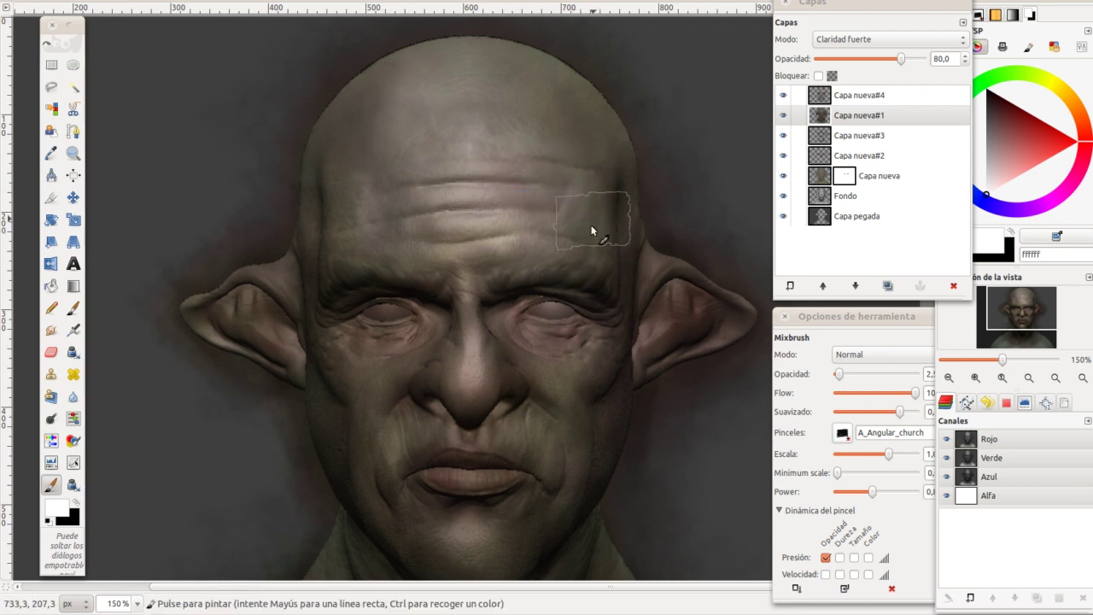
left_click(589, 371)
scroll(371, 374, "down", 3)
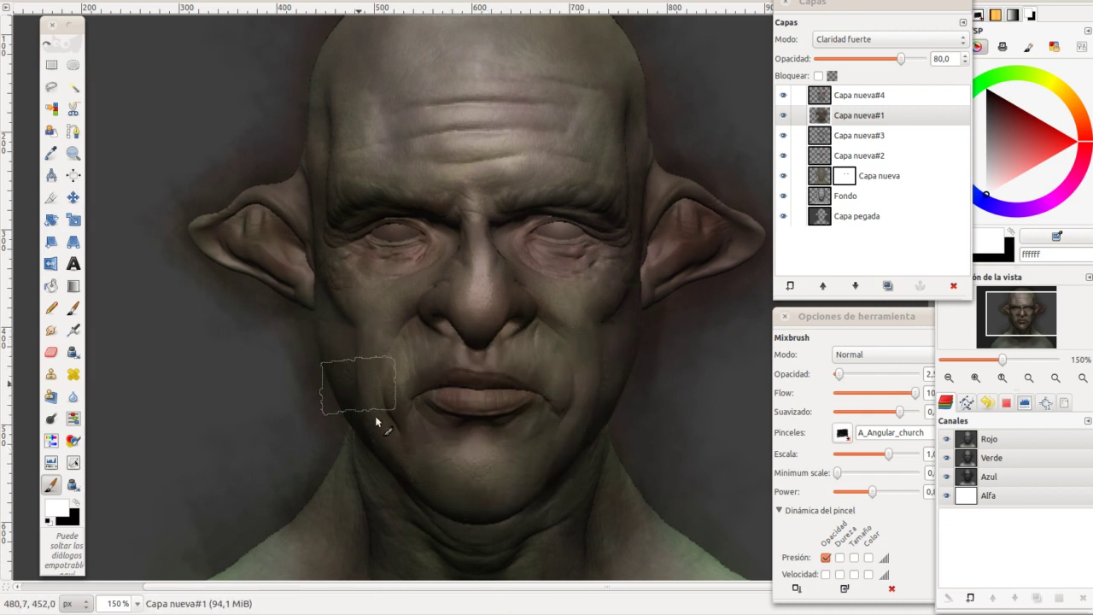
scroll(492, 387, "down", 3)
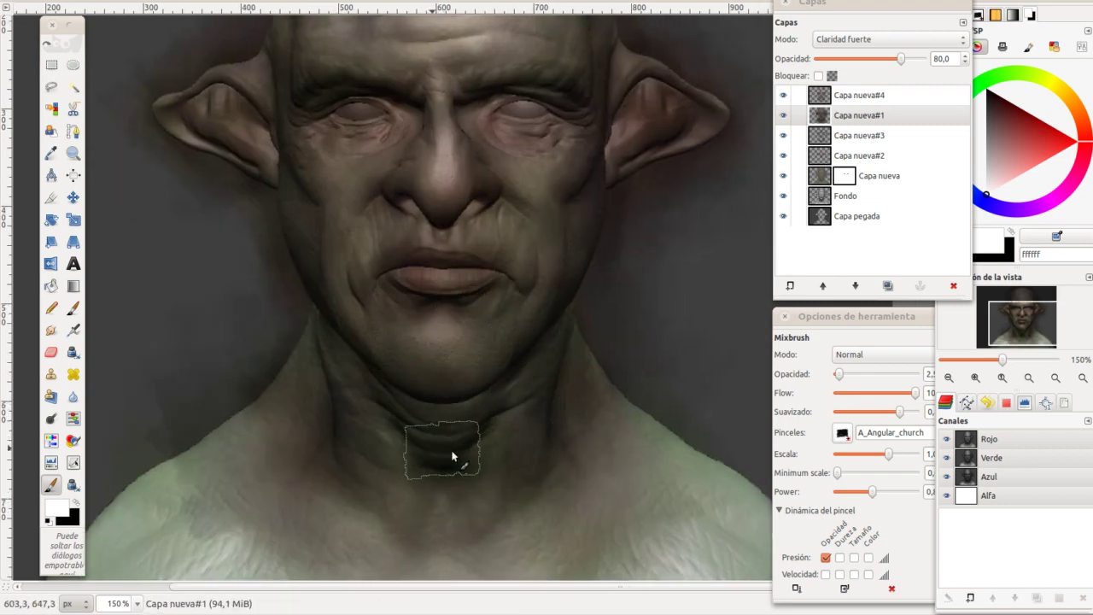
key("ctrl+z")
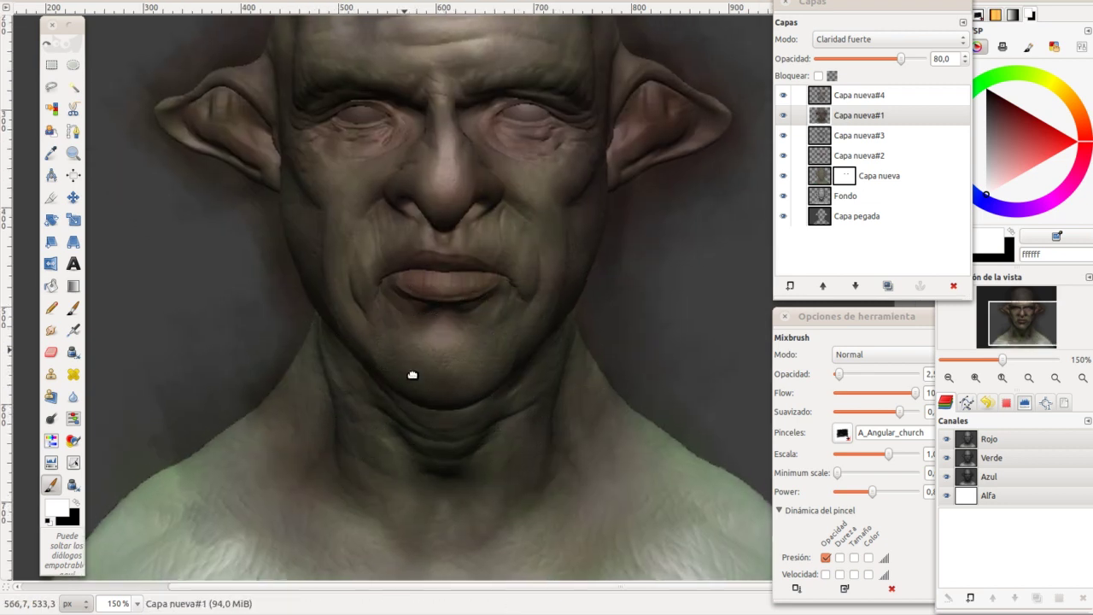
scroll(412, 375, "up", 2)
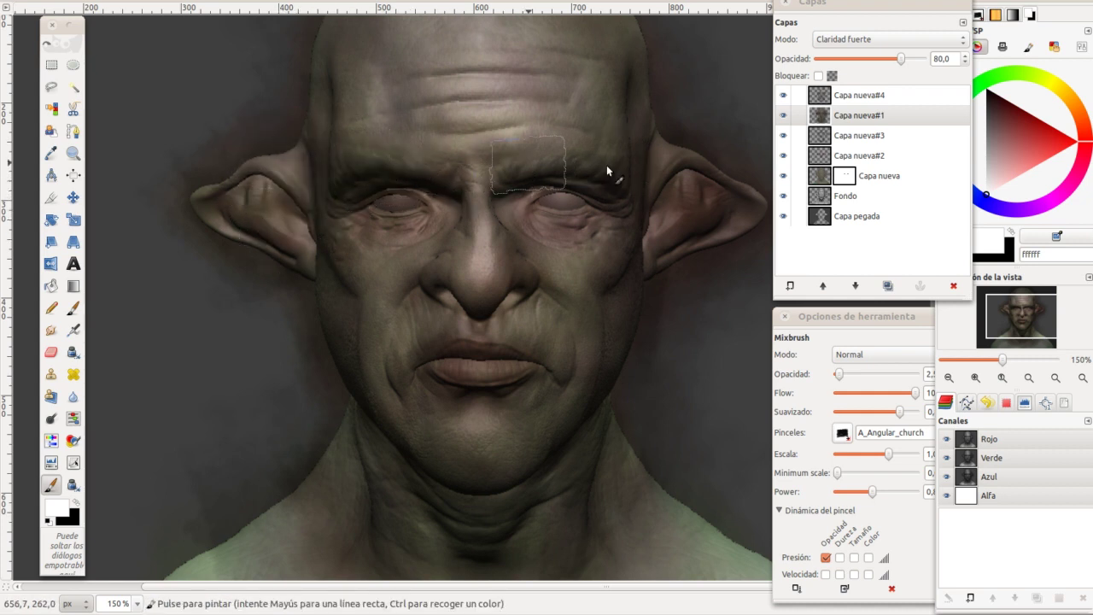
scroll(366, 205, "up", 2)
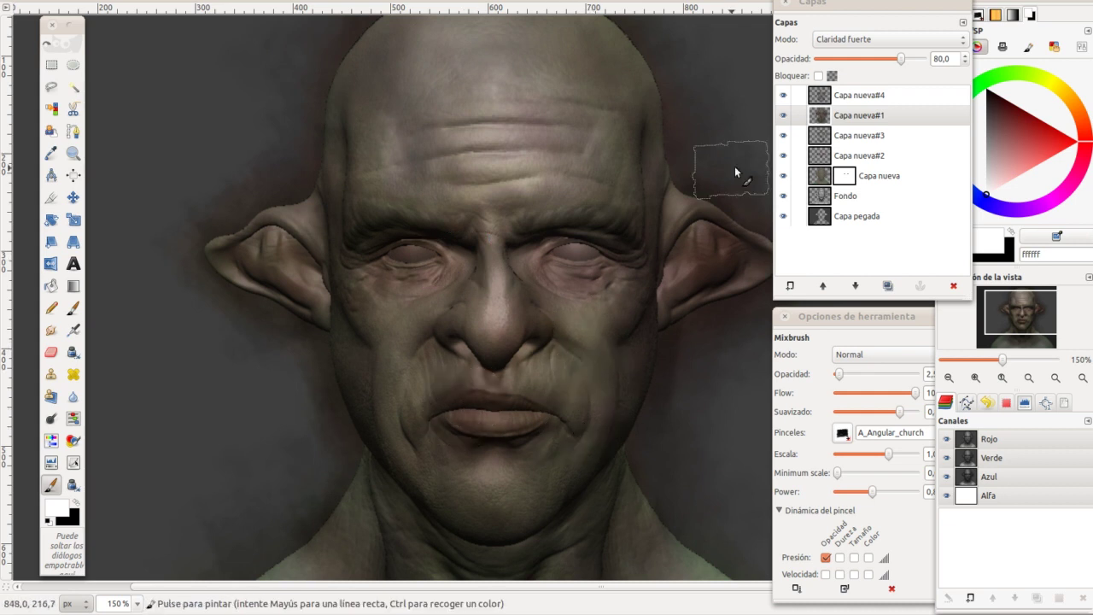
Step: Apply Hue-Saturation to Capa nueva#2 with hue −43, lightness −33 and saturation 46, then view at 100%
left_click(854, 155)
left_click(280, 2)
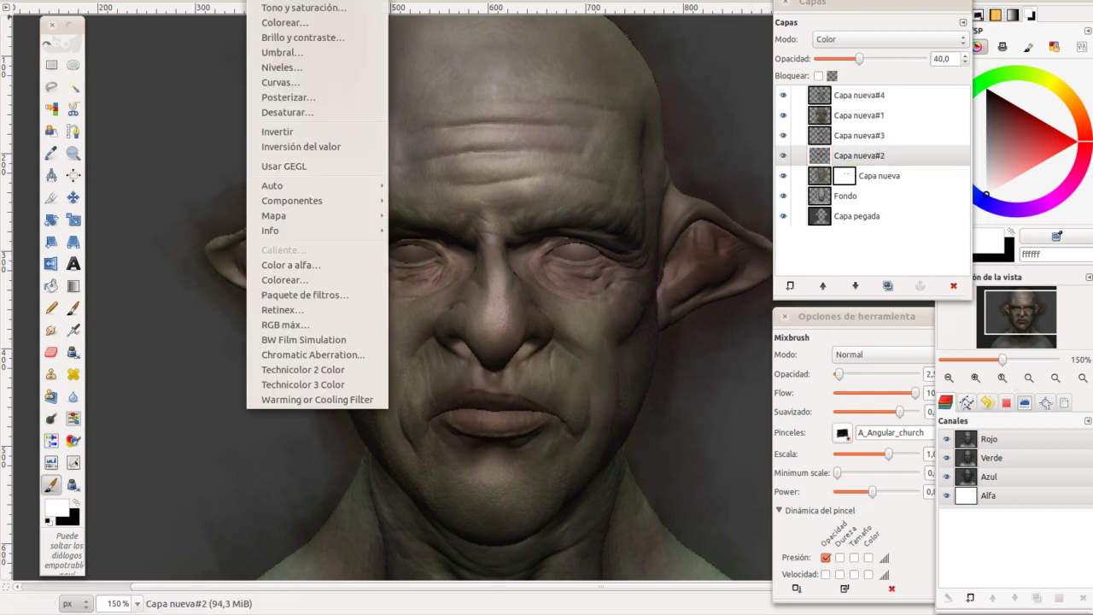
left_click(284, 10)
mouse_move(216, 404)
left_mouse_down()
mouse_move(193, 408)
mouse_move(250, 405)
mouse_move(168, 407)
mouse_move(195, 406)
mouse_move(183, 429)
left_mouse_up()
mouse_move(176, 429)
left_mouse_down()
mouse_move(227, 427)
mouse_move(194, 427)
mouse_move(176, 442)
mouse_move(236, 439)
left_mouse_up()
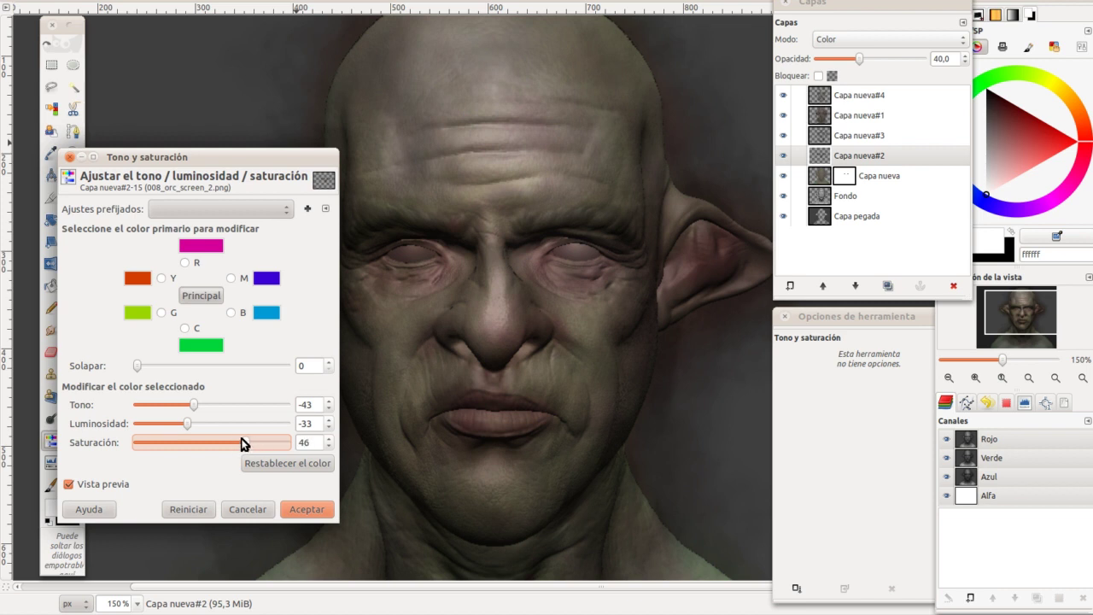
left_click(307, 509)
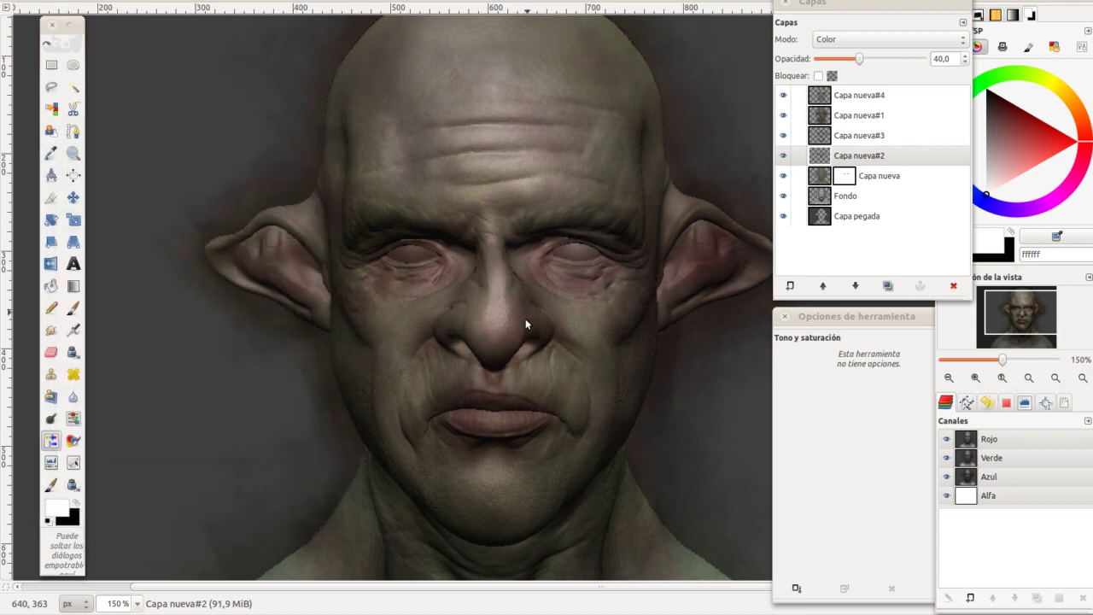
key("1")
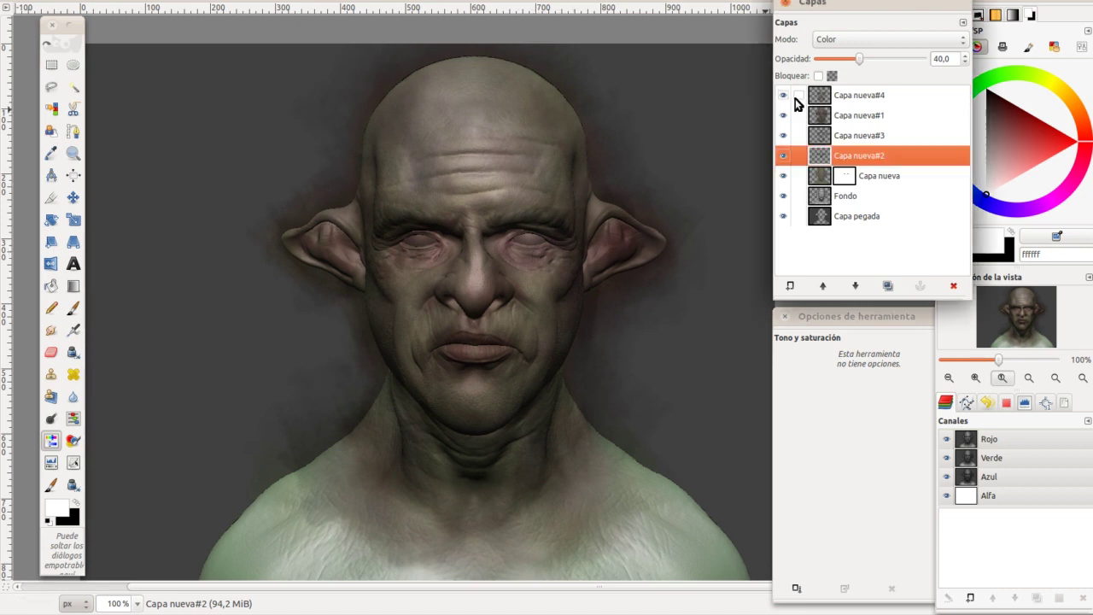
left_click(860, 117)
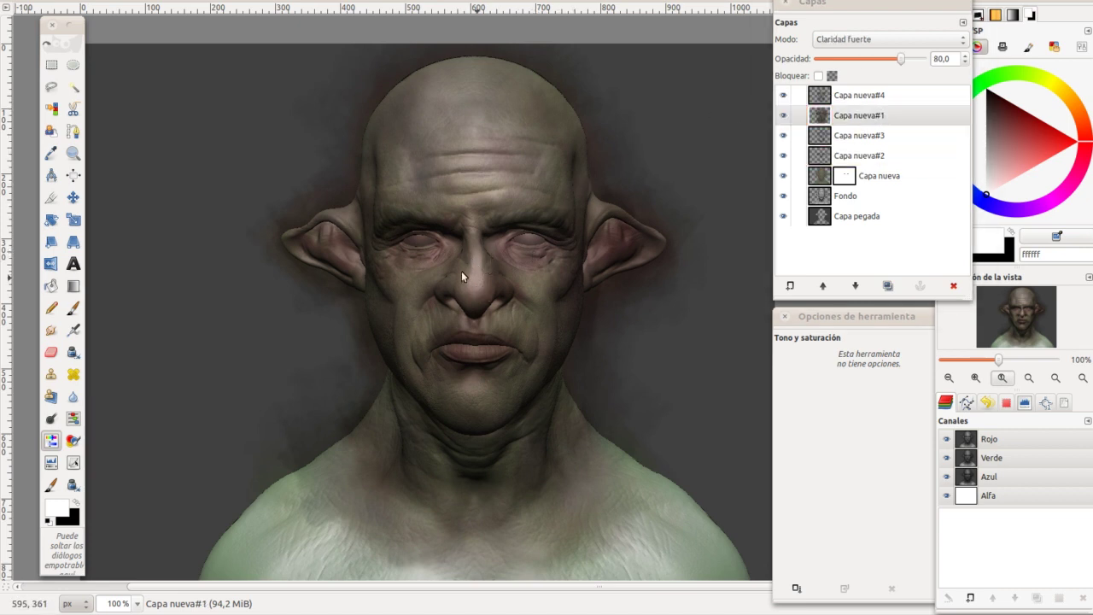
scroll(455, 268, "up", 1)
scroll(470, 260, "up", 1)
key("x")
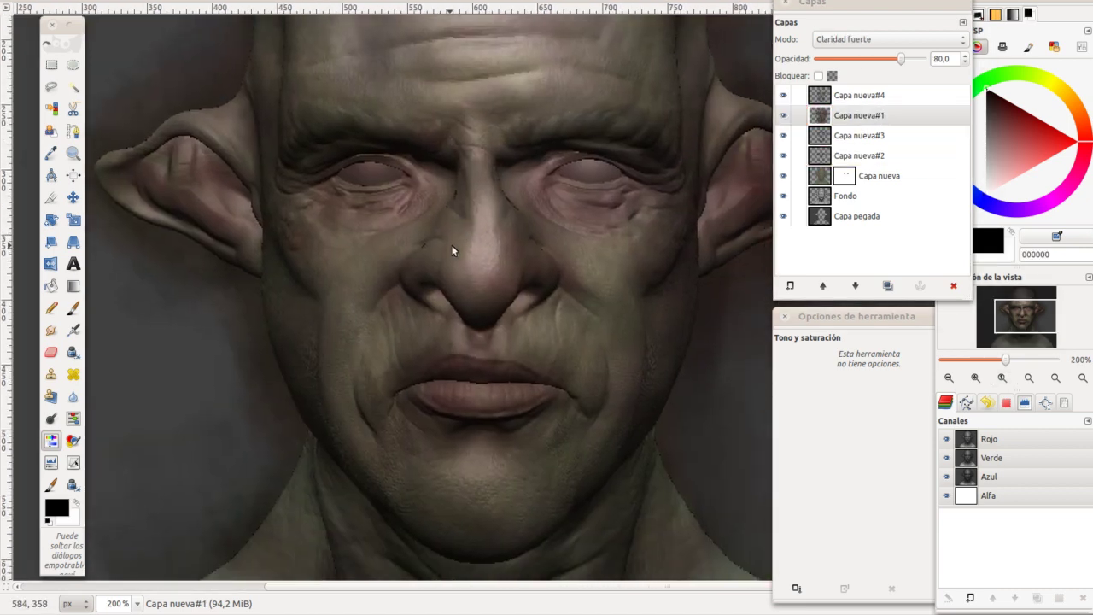
key("p")
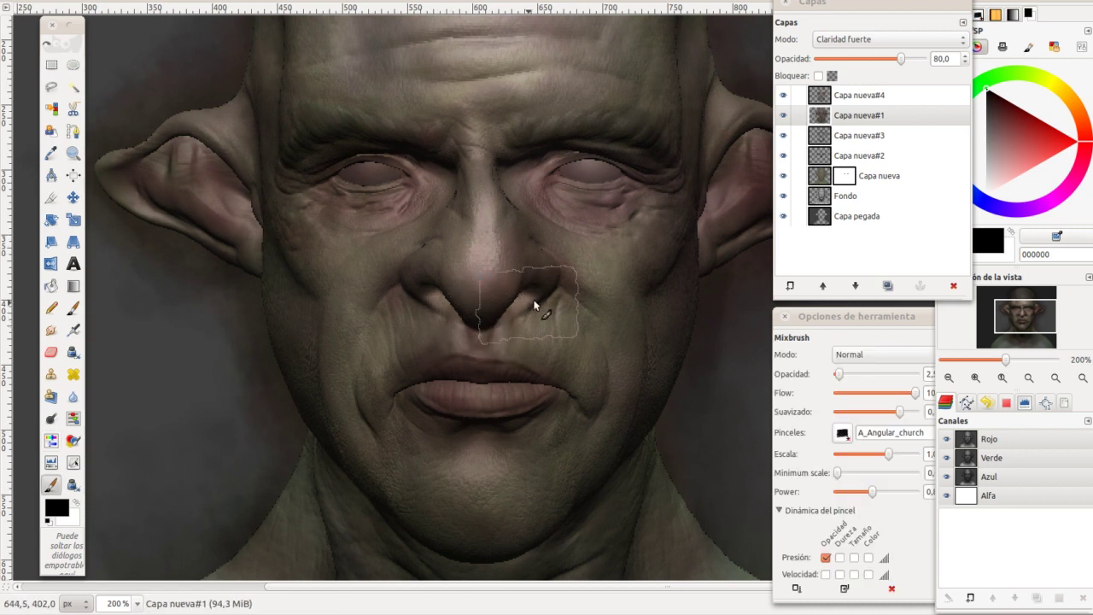
mouse_move(517, 300)
left_mouse_down()
mouse_move(439, 286)
mouse_move(453, 264)
mouse_move(510, 263)
mouse_move(546, 389)
mouse_move(415, 402)
mouse_move(566, 359)
mouse_move(620, 399)
left_mouse_up()
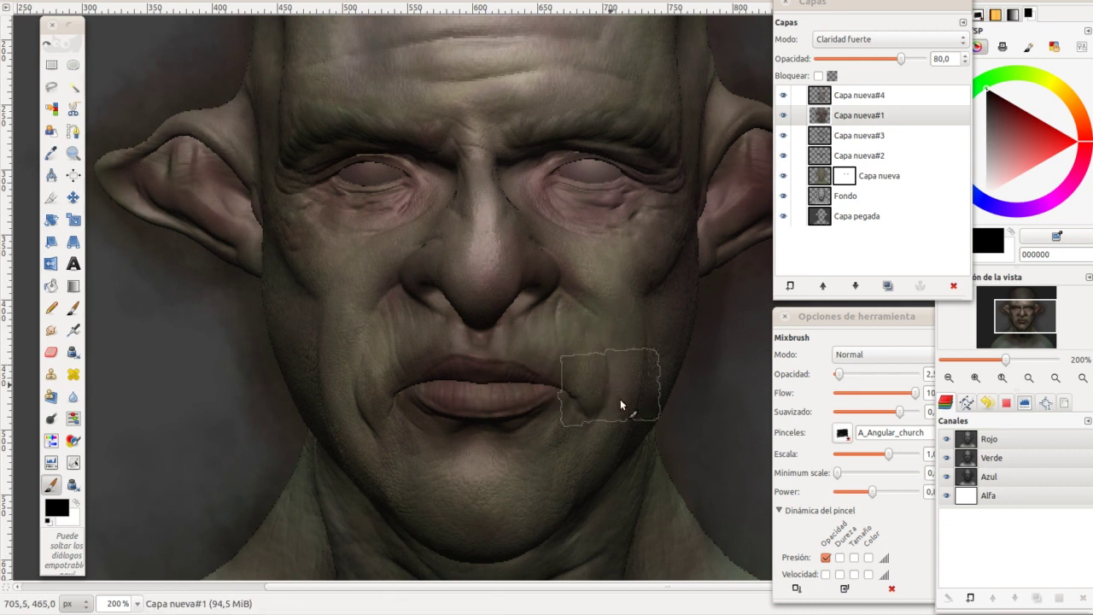
mouse_move(558, 441)
left_mouse_down()
mouse_move(430, 451)
mouse_move(415, 288)
mouse_move(381, 289)
left_mouse_up()
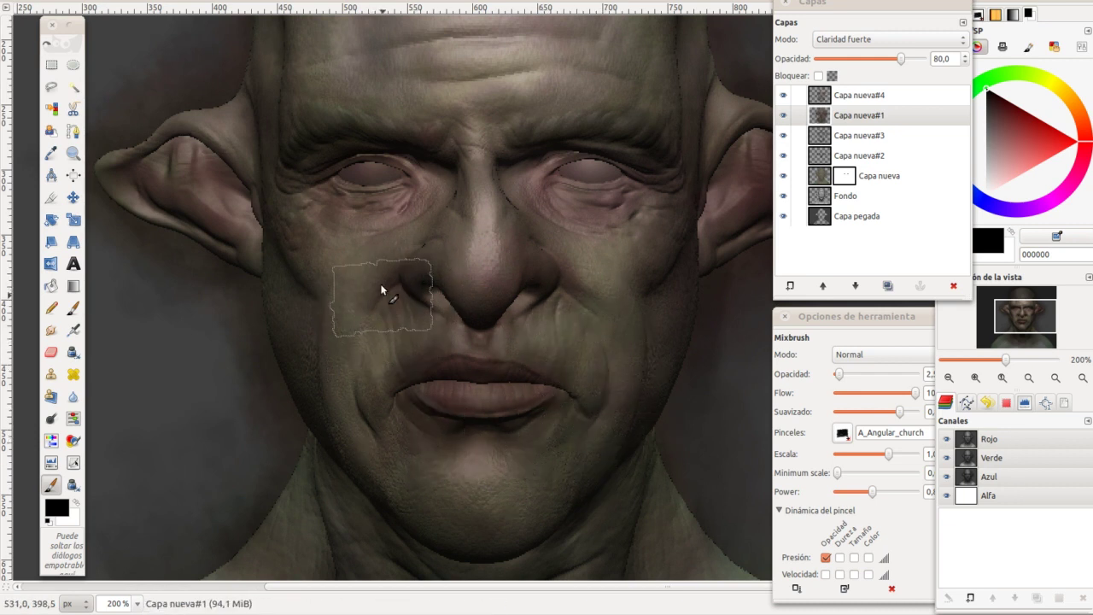
mouse_move(512, 203)
left_mouse_down()
mouse_move(572, 182)
mouse_move(556, 178)
mouse_move(609, 196)
left_mouse_up()
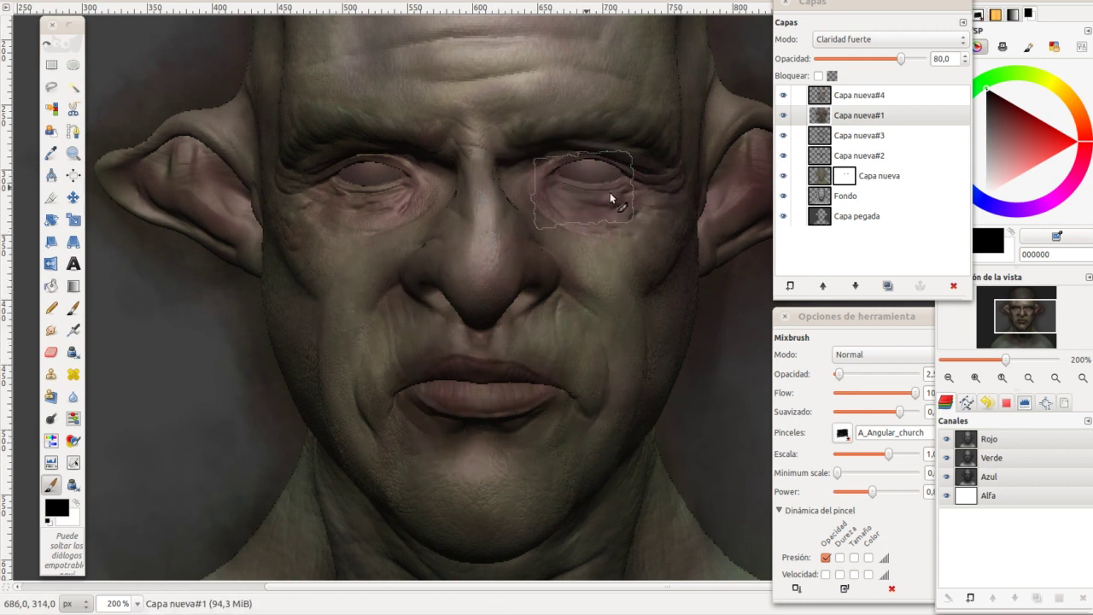
mouse_move(380, 182)
left_mouse_down()
mouse_move(382, 210)
mouse_move(428, 170)
mouse_move(332, 178)
mouse_move(419, 154)
left_mouse_up()
left_click_drag(274, 178, 228, 222)
left_click_drag(193, 142, 166, 183)
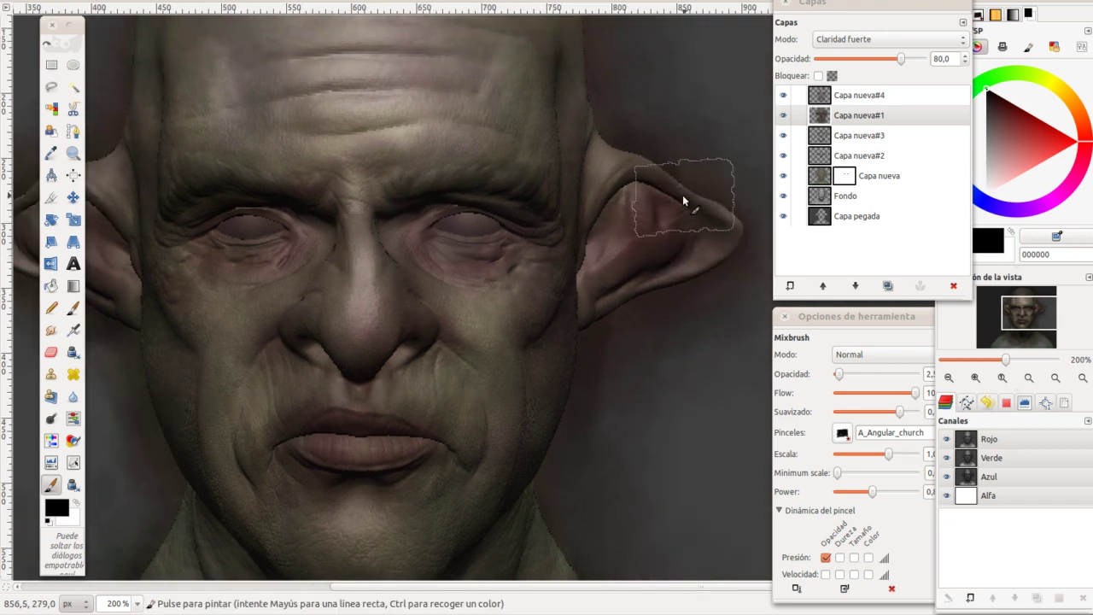
mouse_move(682, 194)
left_mouse_down()
mouse_move(626, 262)
mouse_move(688, 243)
mouse_move(601, 283)
left_mouse_up()
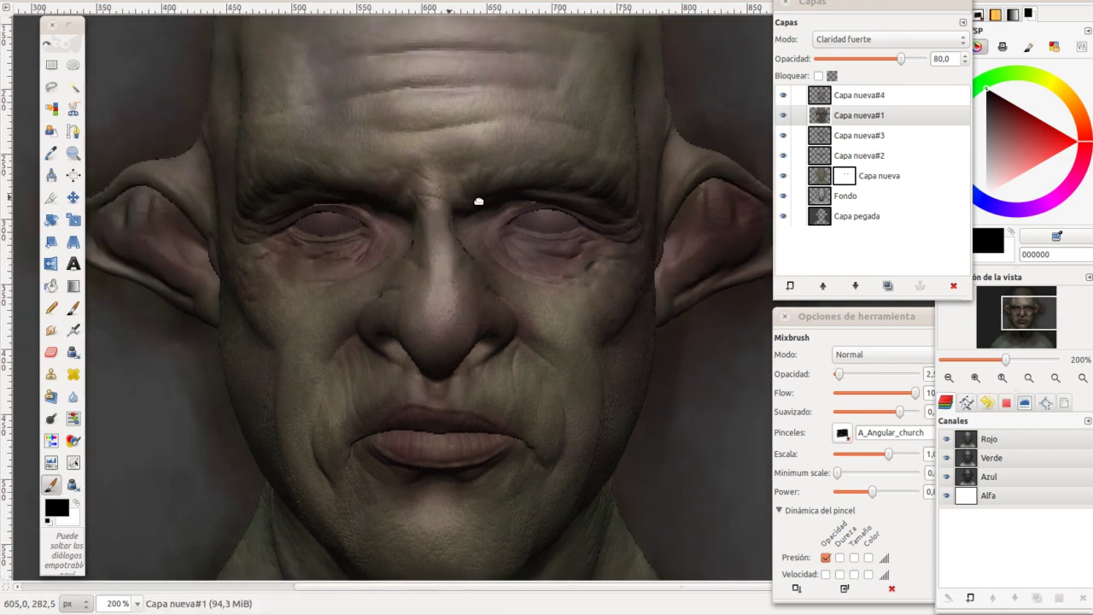
left_click_drag(286, 243, 351, 205)
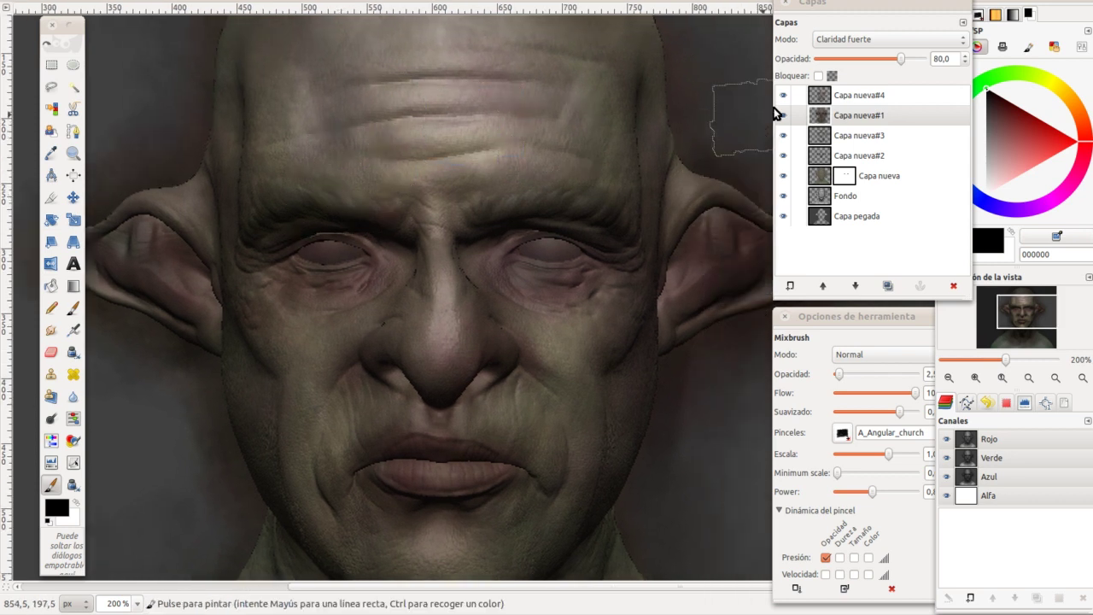
key("bracketleft")
key("bracketleft")
key("bracketleft")
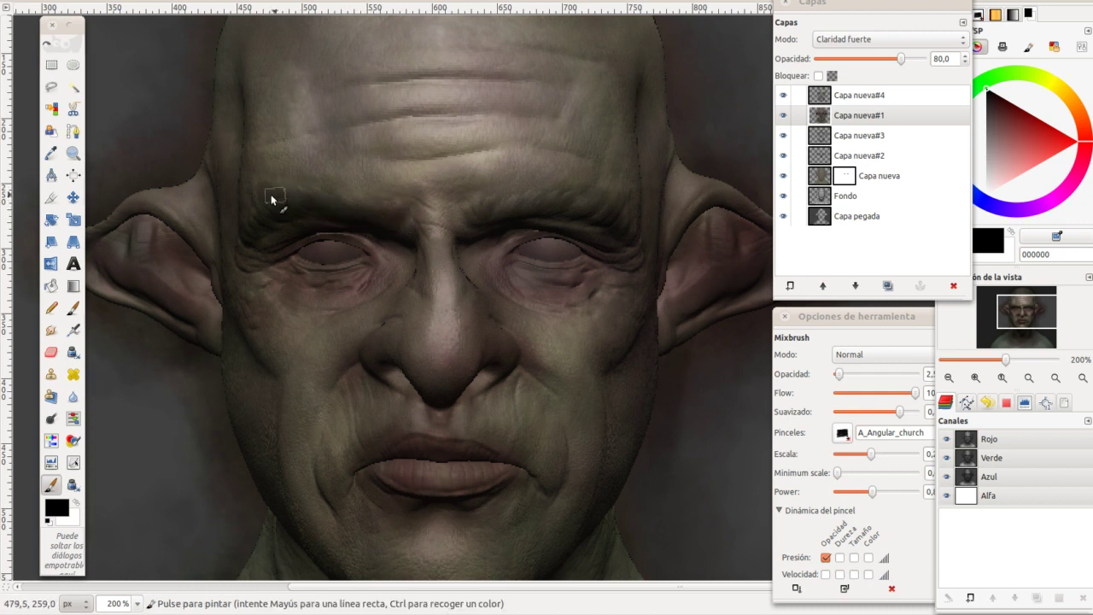
key("x")
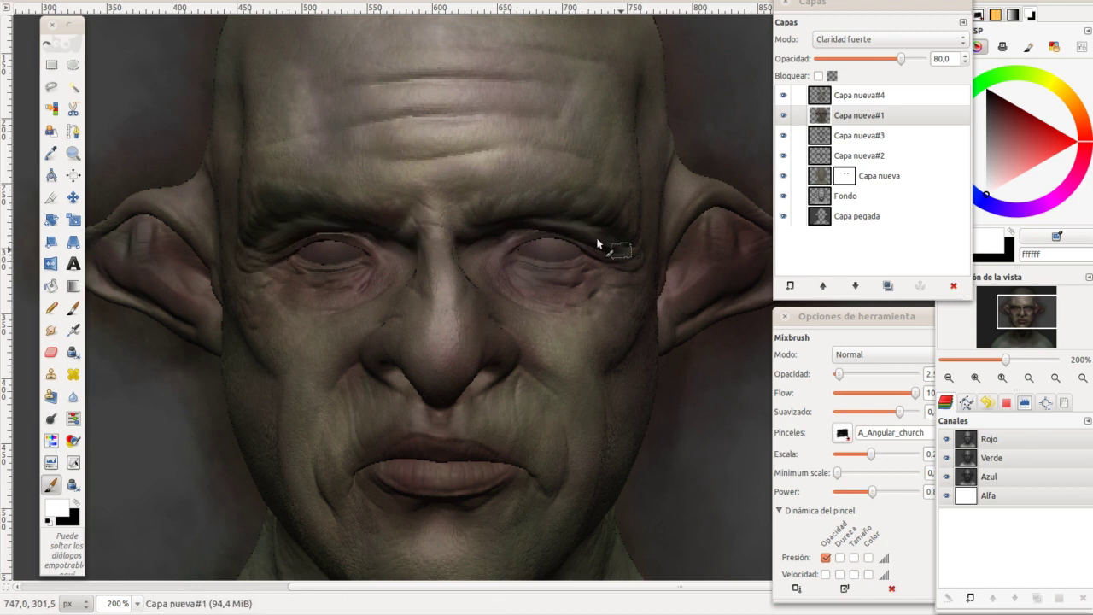
key("x")
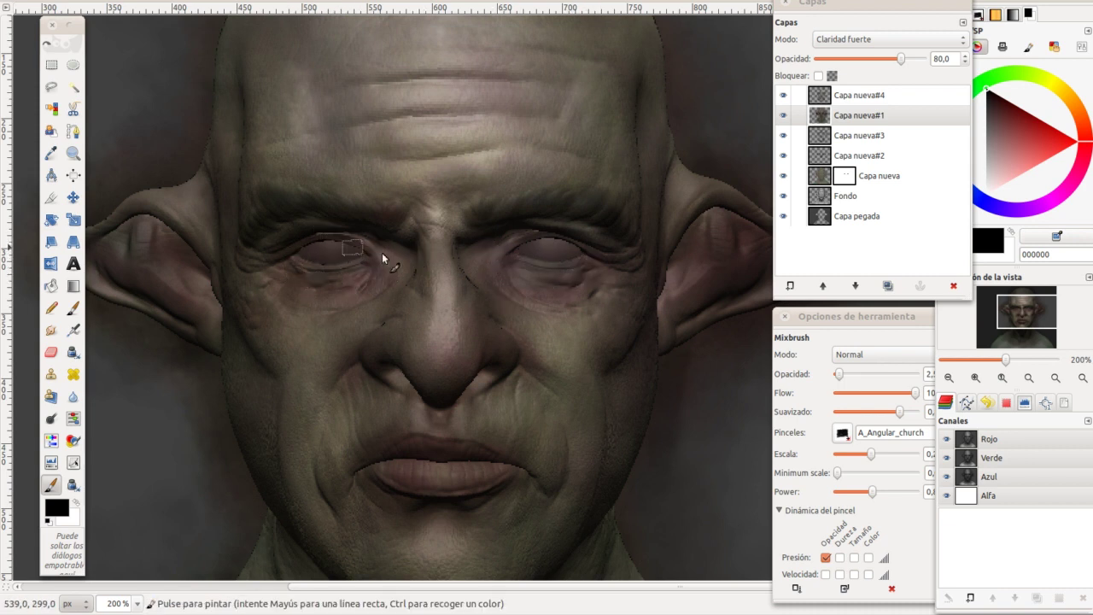
key("minus")
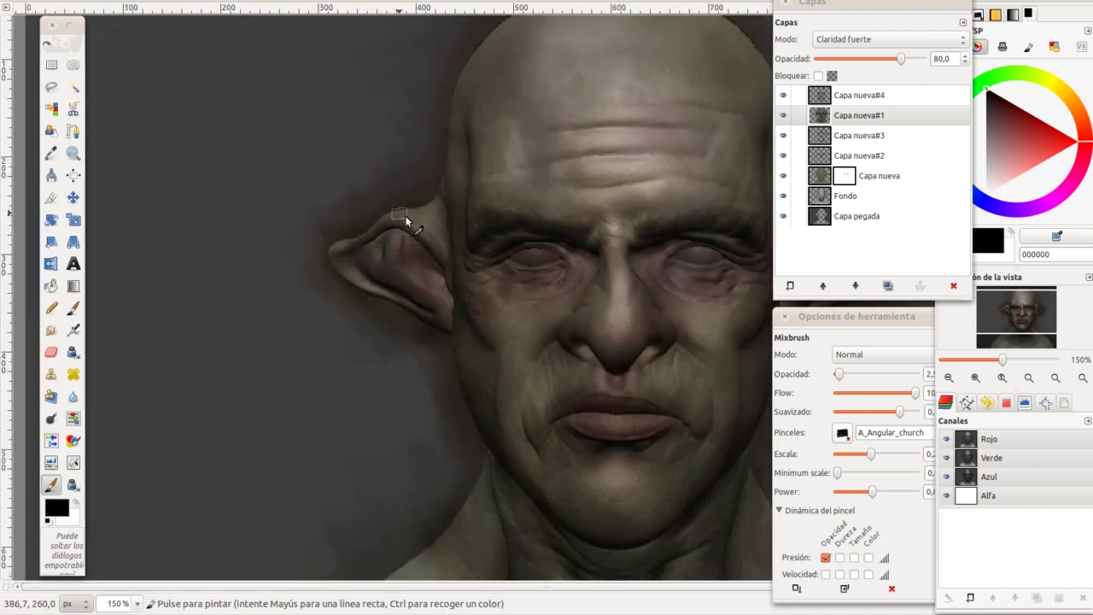
scroll(405, 215, "right", 2)
scroll(478, 188, "down", 1)
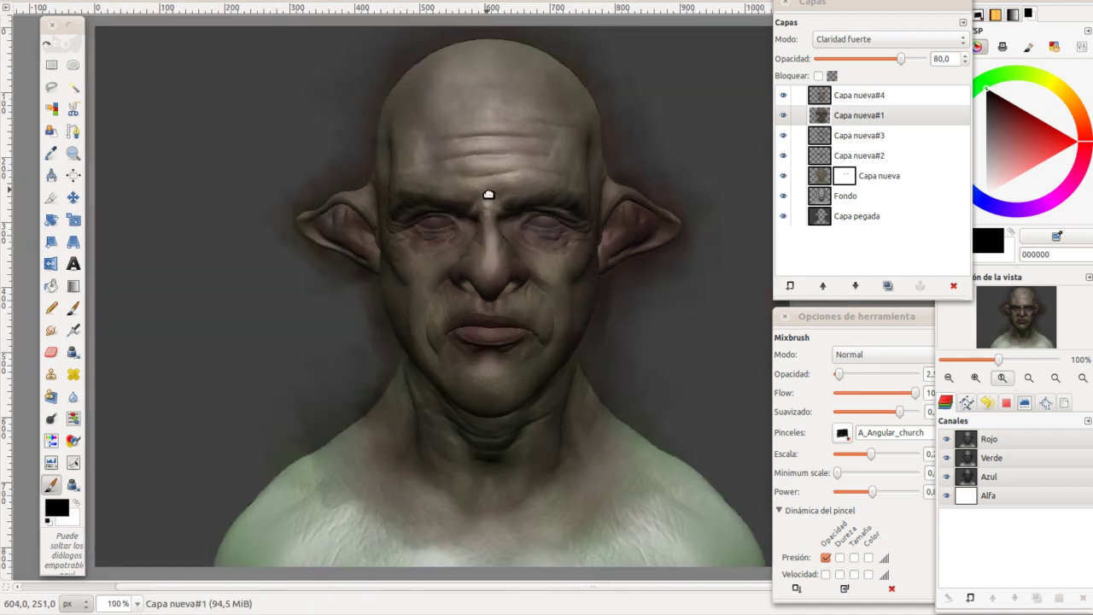
scroll(516, 222, "up", 1)
scroll(467, 160, "left", 1)
scroll(468, 171, "down", 1)
scroll(468, 171, "right", 2)
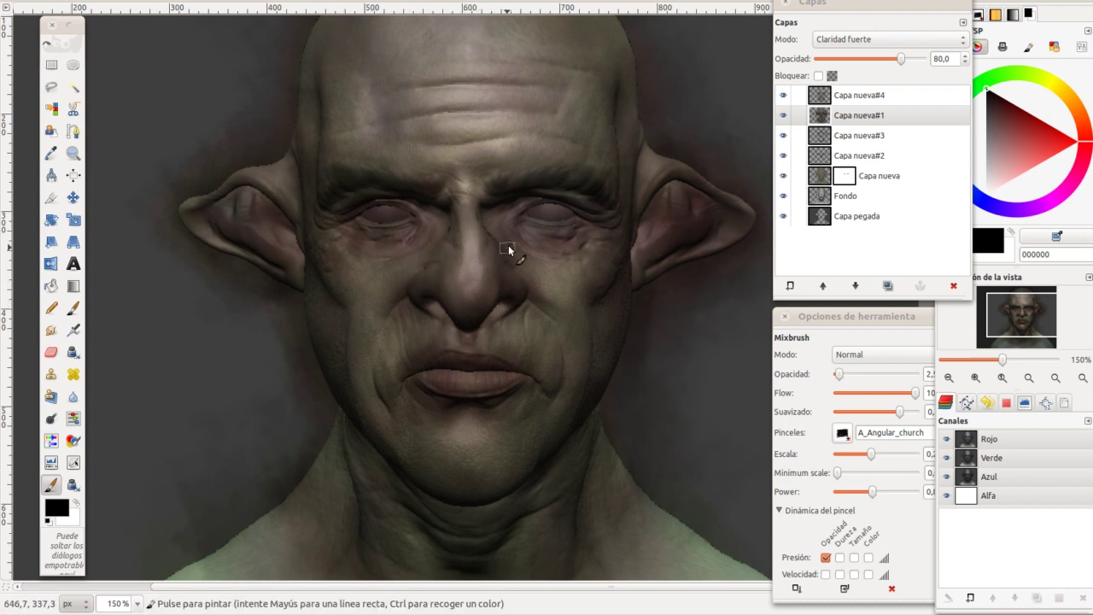
left_click_drag(333, 133, 328, 208)
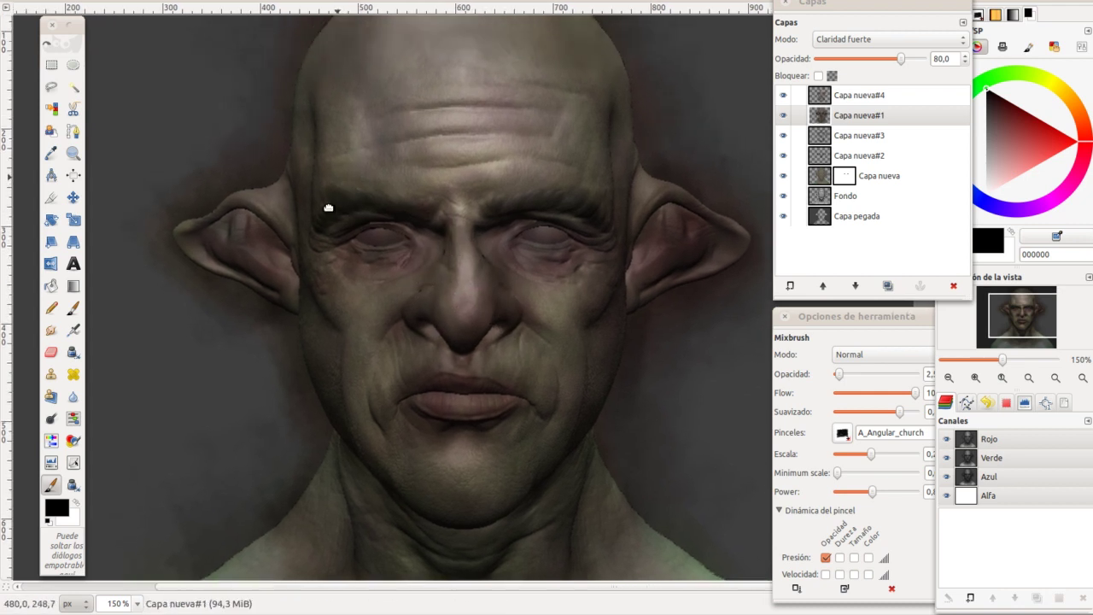
scroll(359, 232, "down", 2)
scroll(374, 163, "right", 2)
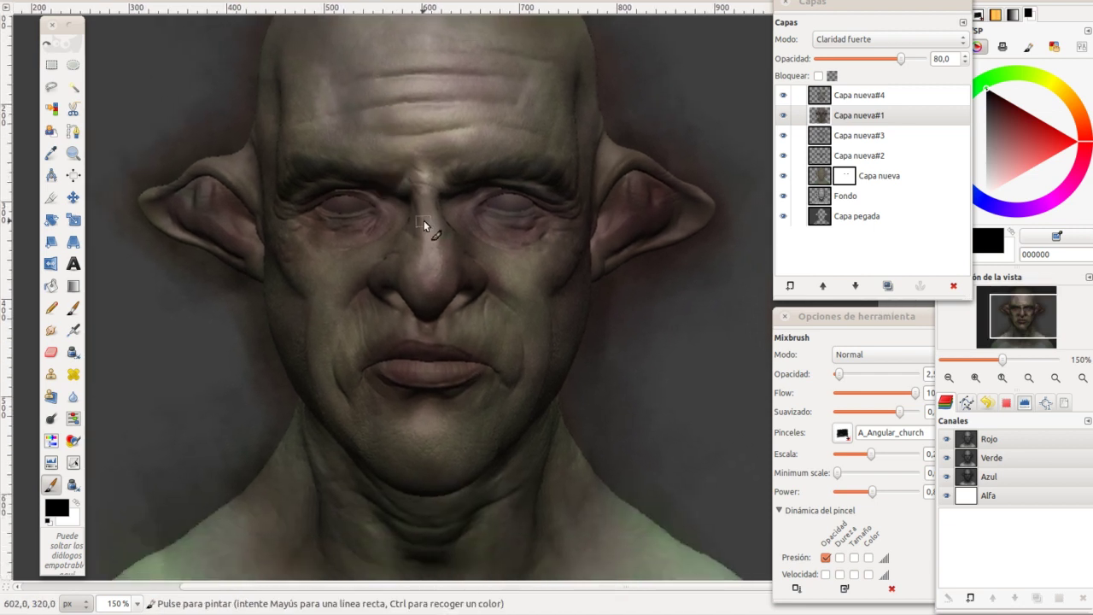
left_click(873, 120)
Step: Zoom in and paint both eyeballs white with the Mixbrush
scroll(432, 203, "up", 1)
scroll(402, 200, "up", 1)
scroll(317, 190, "left", 1)
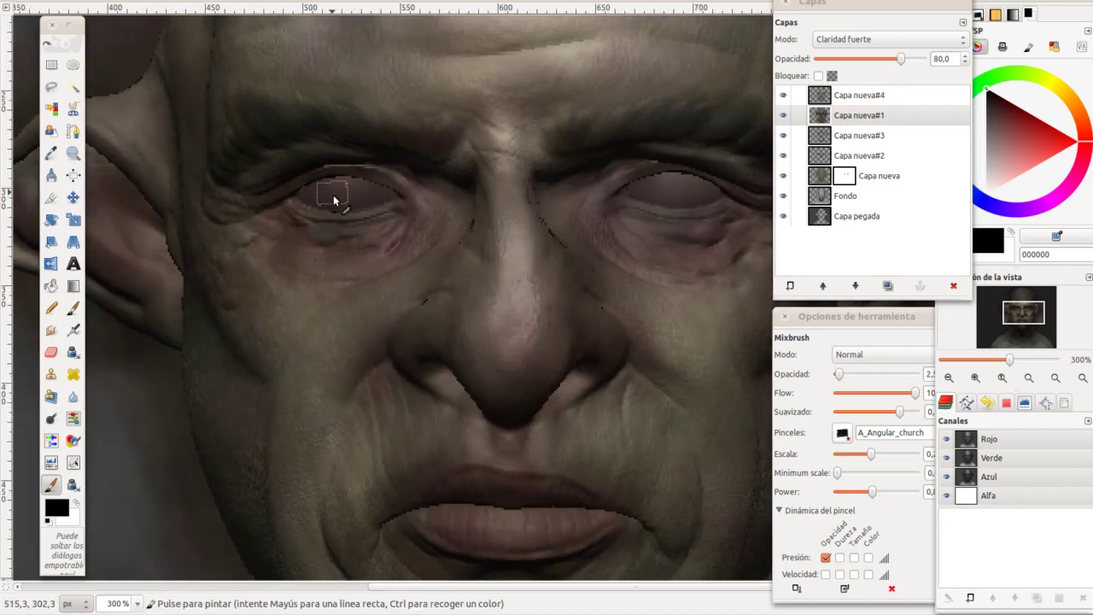
key("x")
left_click_drag(359, 192, 333, 188)
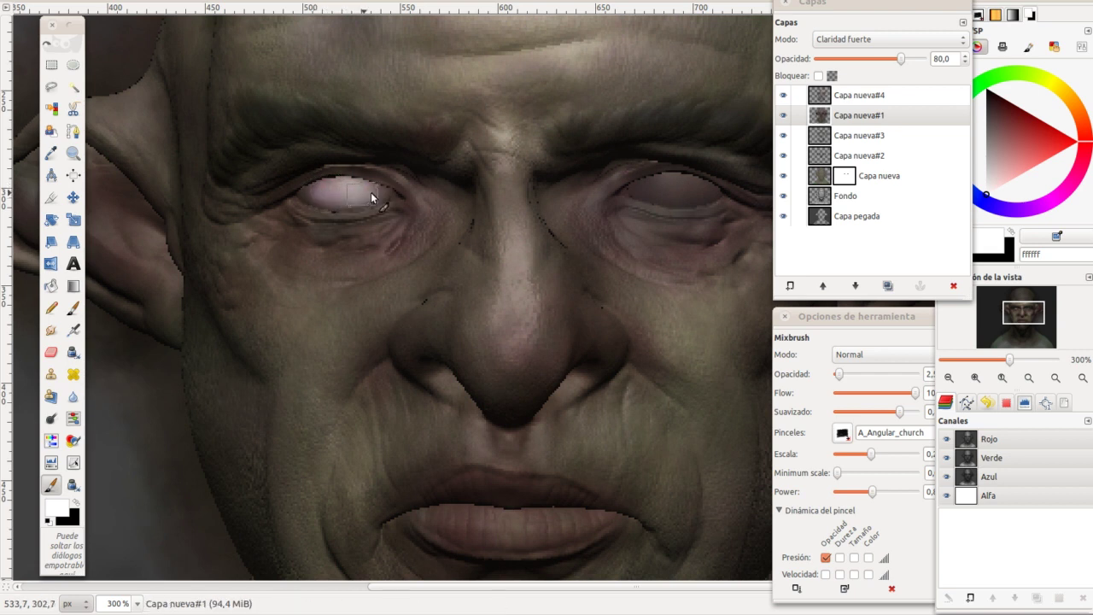
scroll(449, 196, "right", 2)
mouse_move(550, 203)
left_mouse_down()
mouse_move(505, 202)
mouse_move(559, 219)
left_mouse_up()
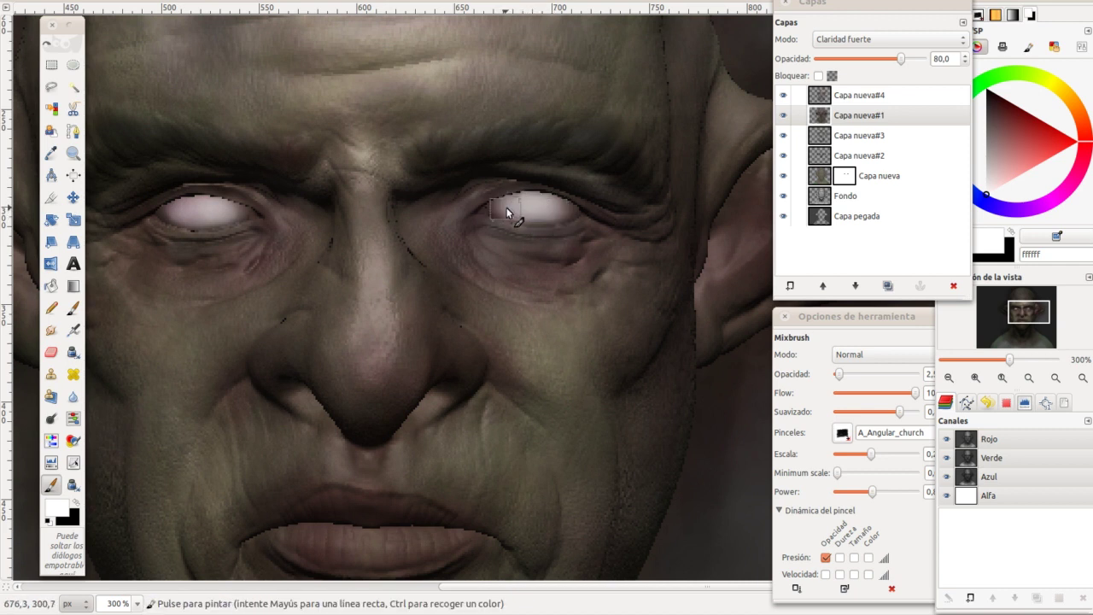
Step: Switch to black and shade the left eye darker to give it form
key("x")
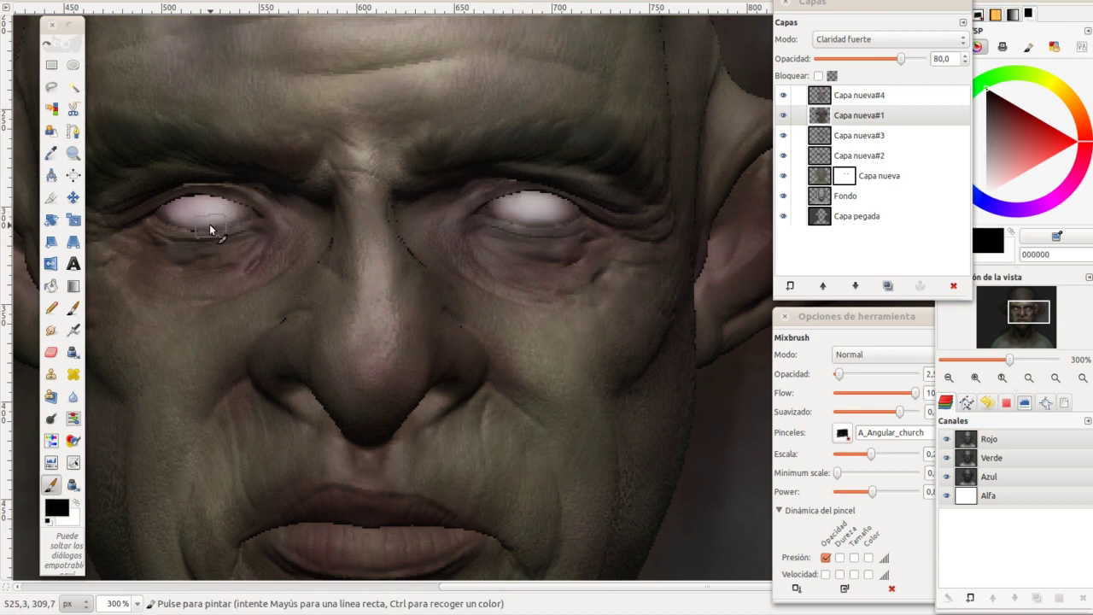
mouse_move(204, 208)
left_mouse_down()
mouse_move(193, 209)
mouse_move(208, 204)
left_mouse_up()
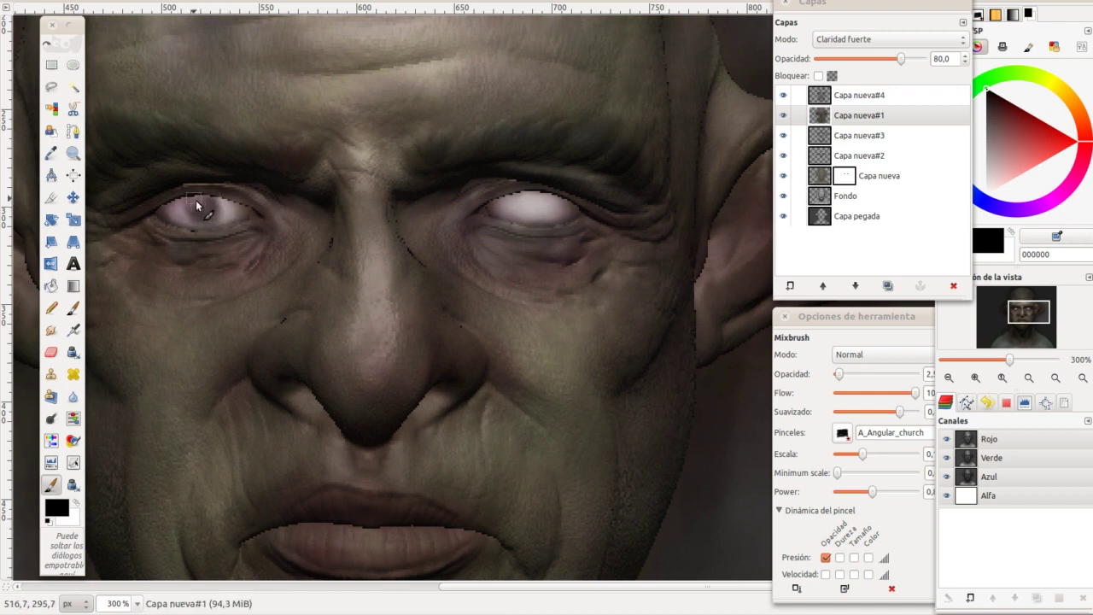
mouse_move(206, 199)
left_mouse_down()
mouse_move(213, 218)
mouse_move(199, 215)
left_mouse_up()
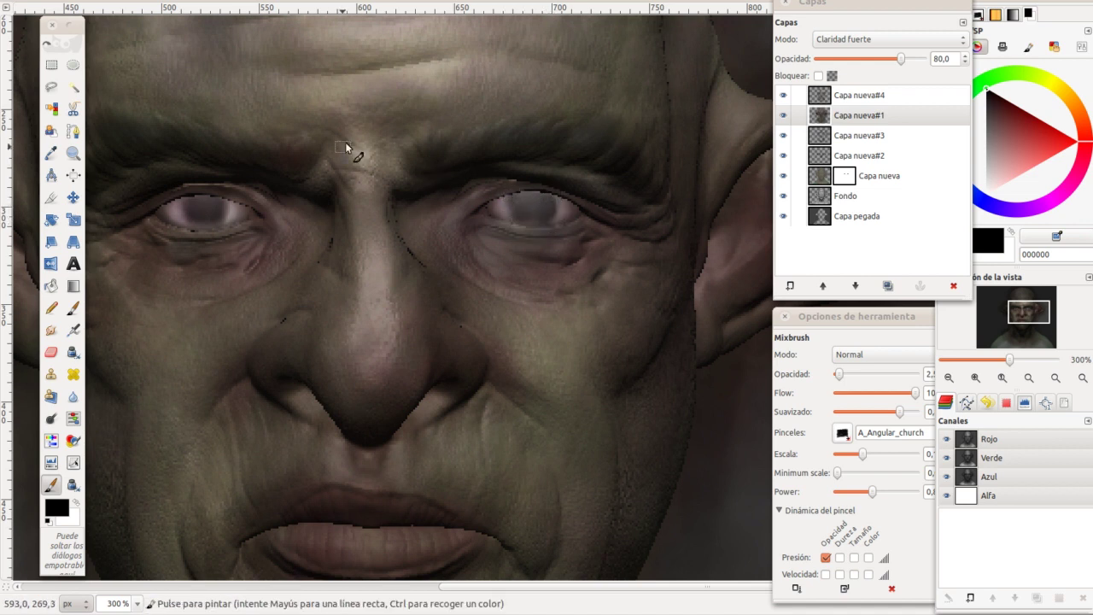
scroll(321, 175, "down", 1)
scroll(325, 136, "down", 1)
scroll(362, 137, "right", 3)
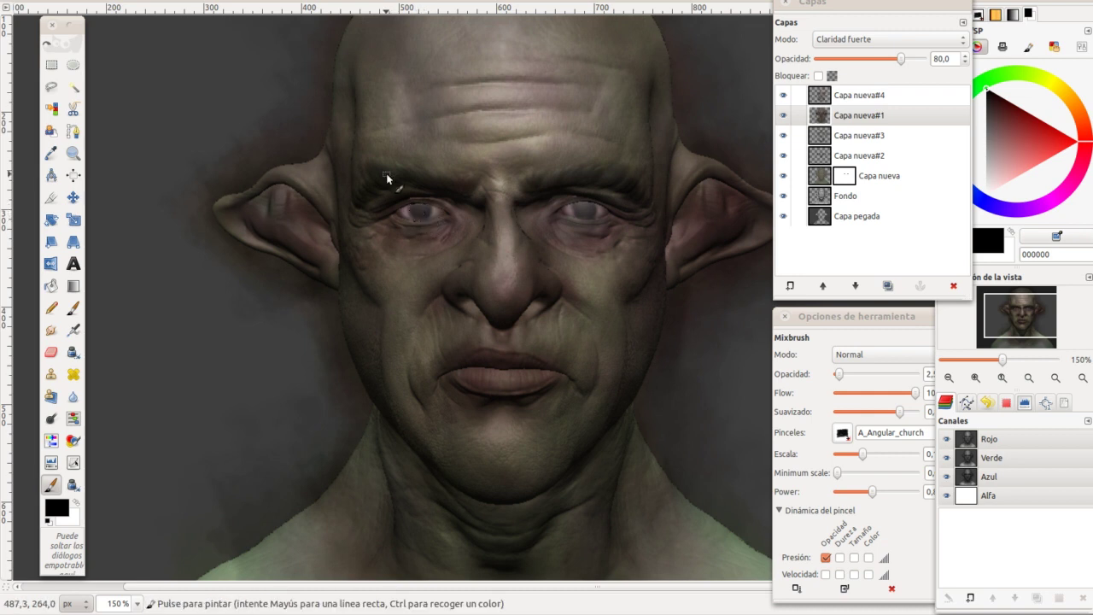
Step: Paint a grey iris into the eye on Capa nueva#3, then return to Capa nueva#1 with white
left_click(851, 141)
scroll(418, 189, "up", 1)
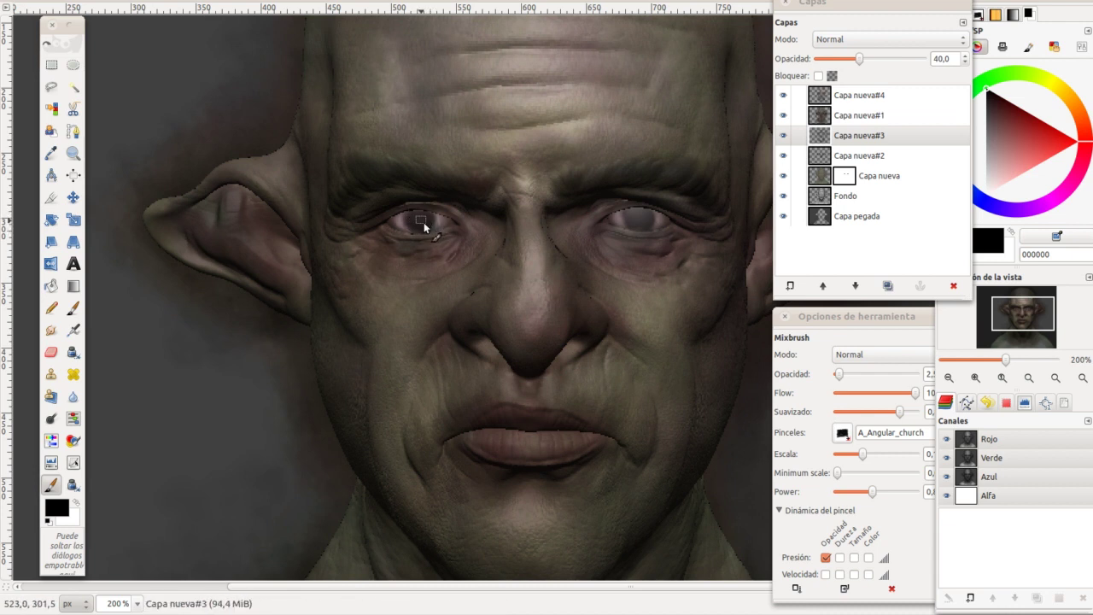
left_click(632, 211)
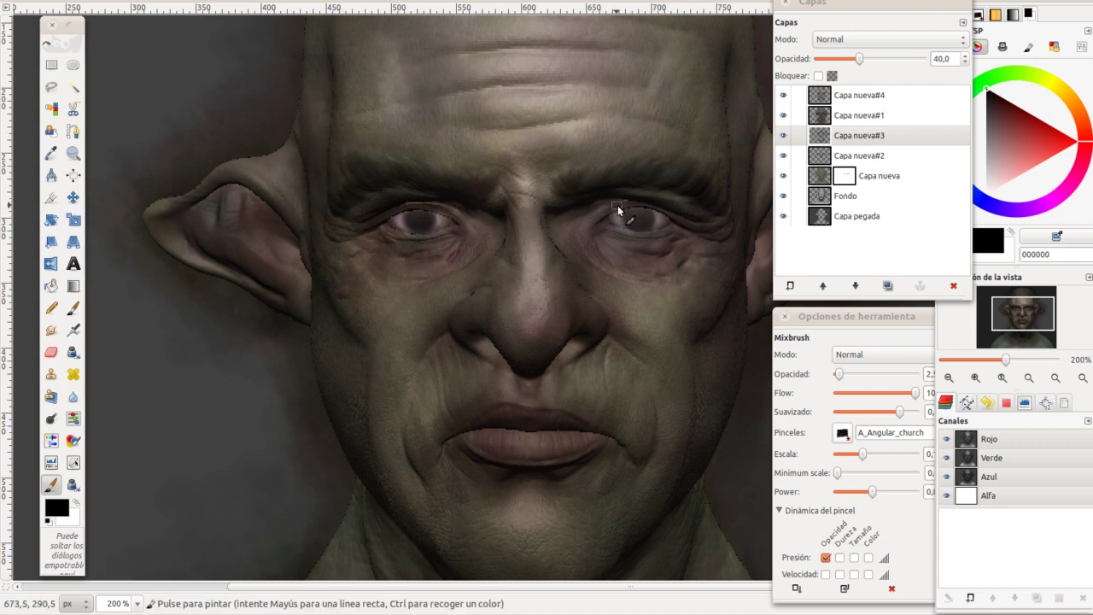
key("x")
left_click(862, 115)
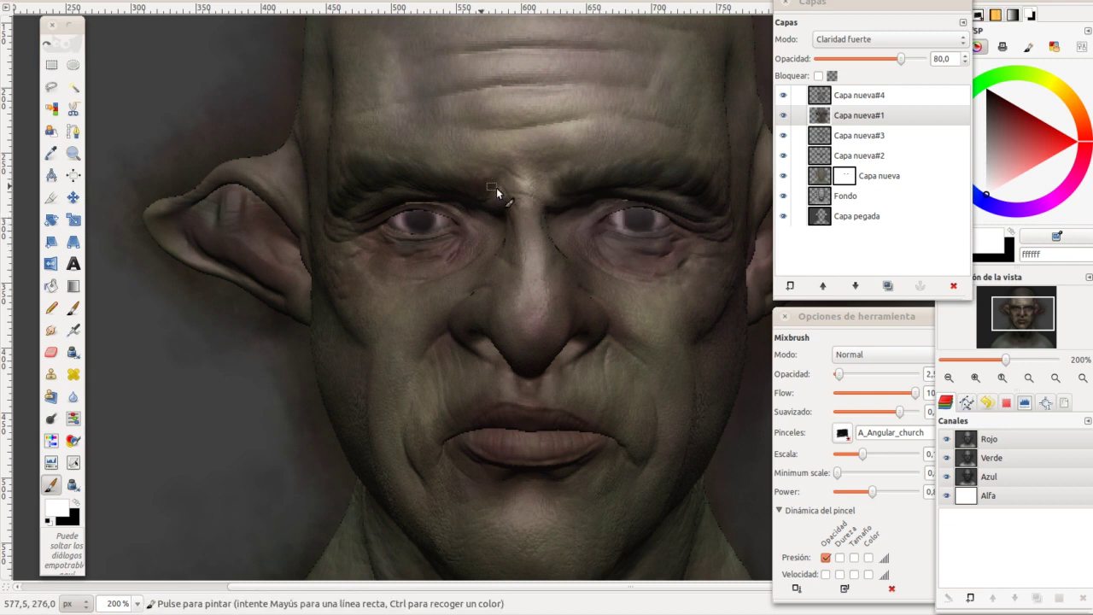
Step: Dab three small white highlights into the right eye and one into the left eye
key("x")
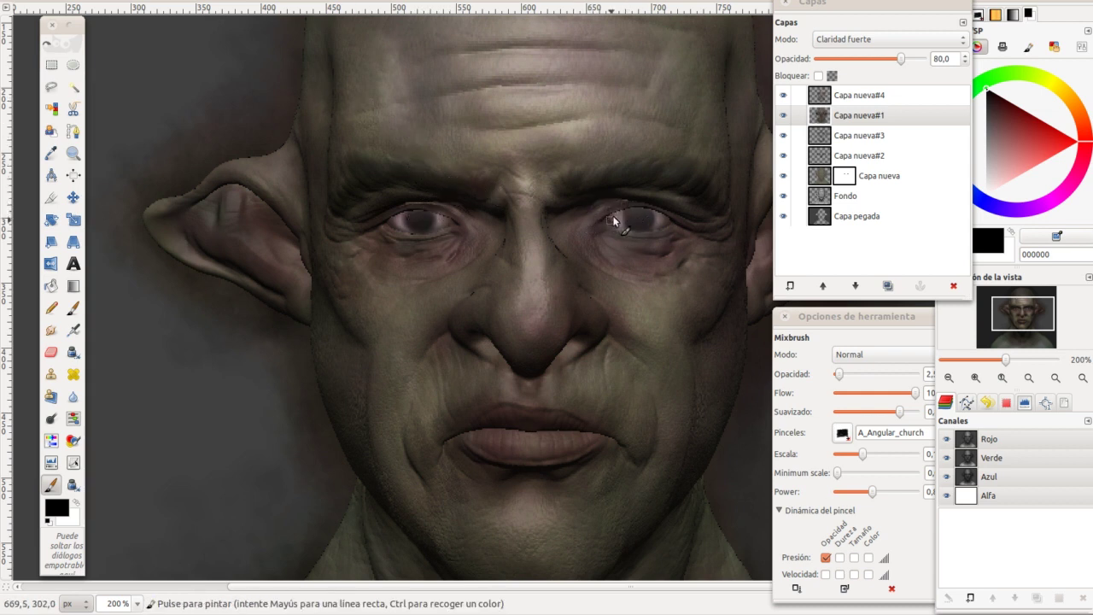
key("x")
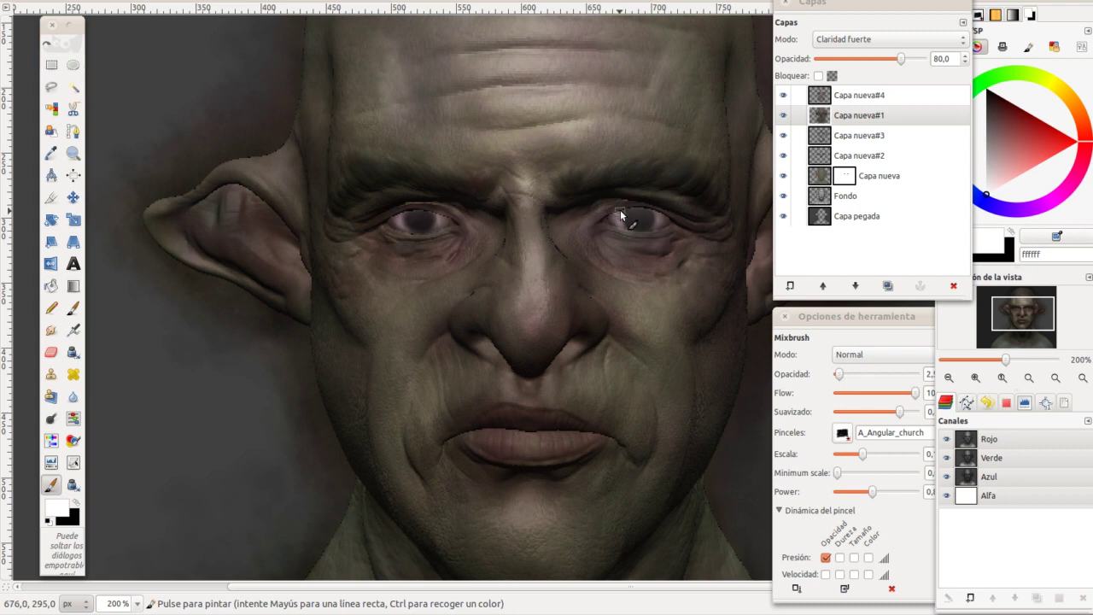
left_click(621, 214)
left_click(639, 227)
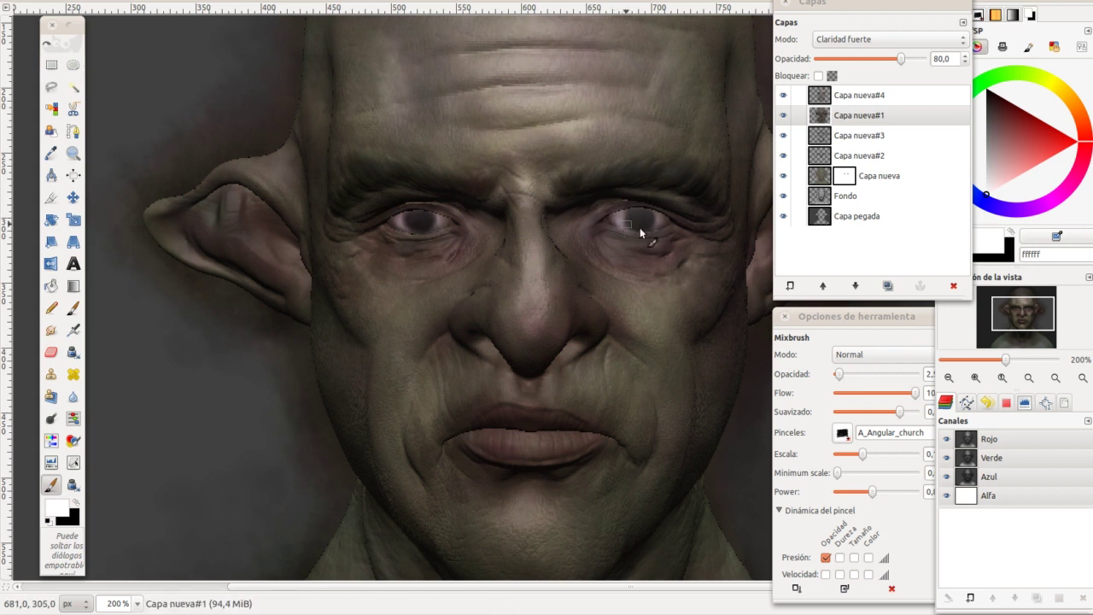
left_click(648, 223)
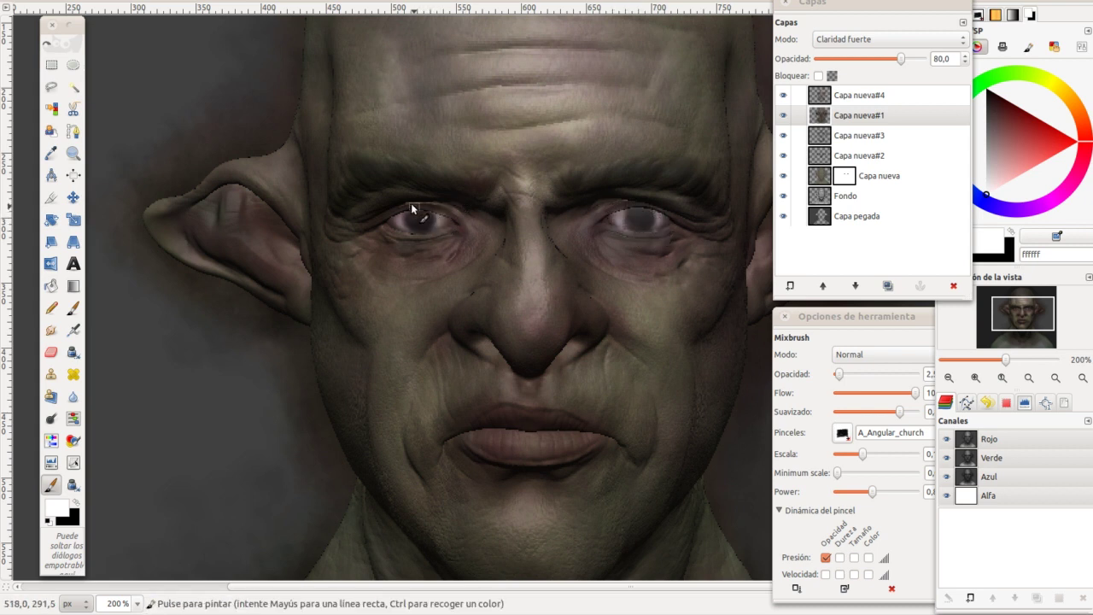
left_click(400, 223)
Step: Zoom out and back in on the face to check the eye highlights
key("minus")
key("minus")
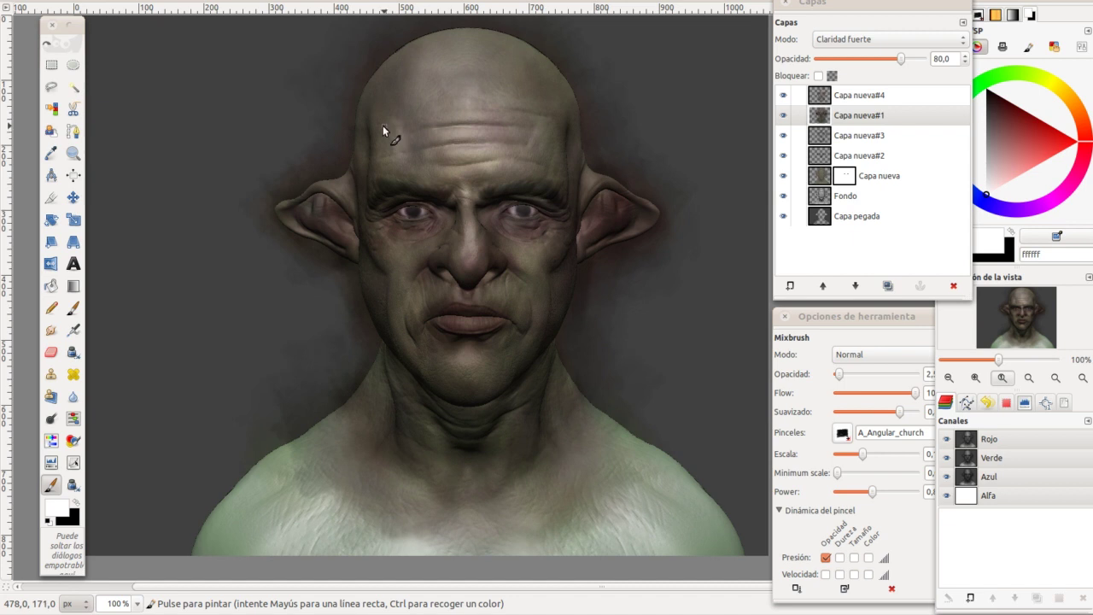
key("plus")
key("plus")
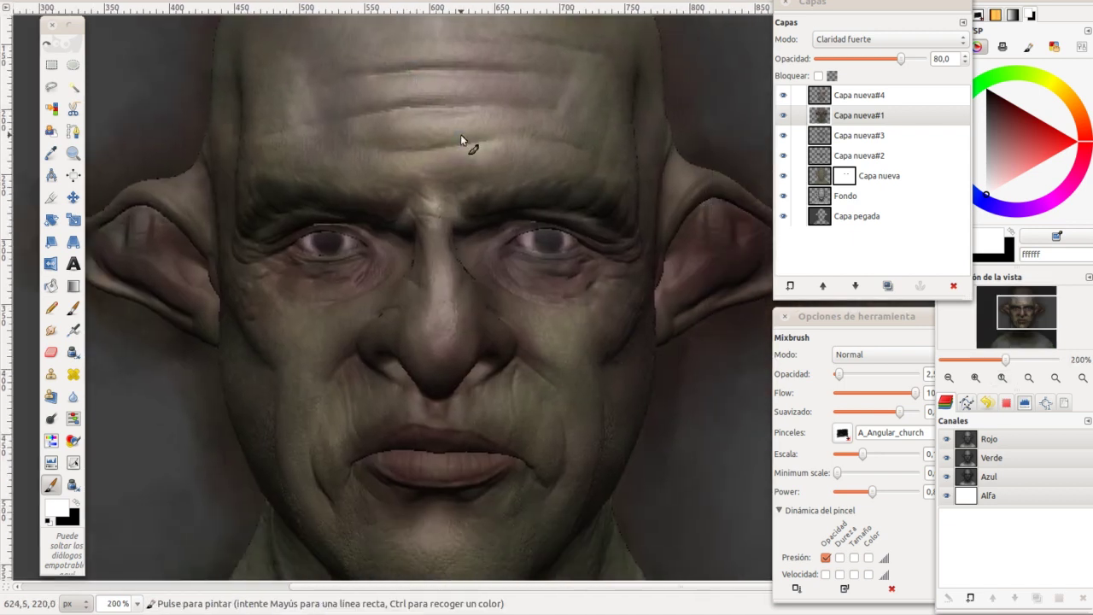
key("plus")
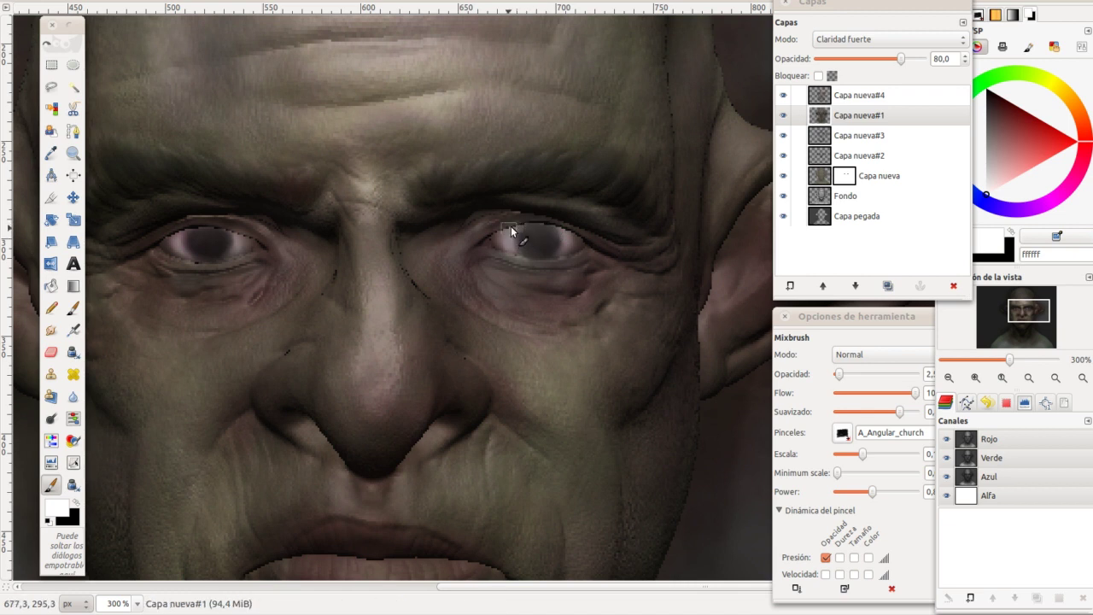
key("minus")
left_click_drag(419, 130, 475, 146)
key("plus")
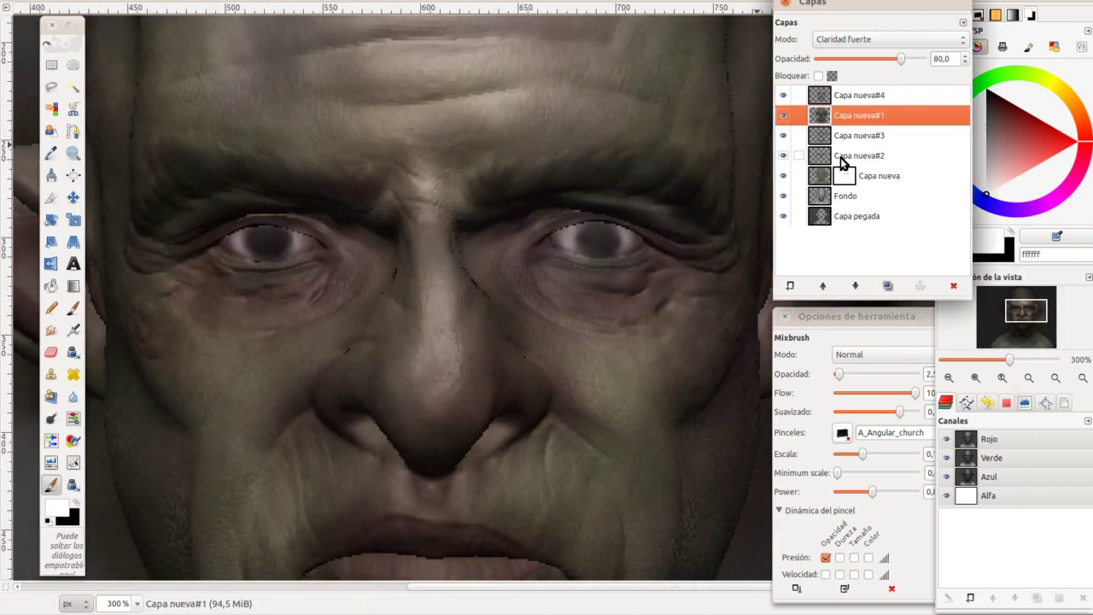
Step: Select the 70% Color-mode Capa nueva layer and pick the pale olive colour aaa964
left_click(857, 136)
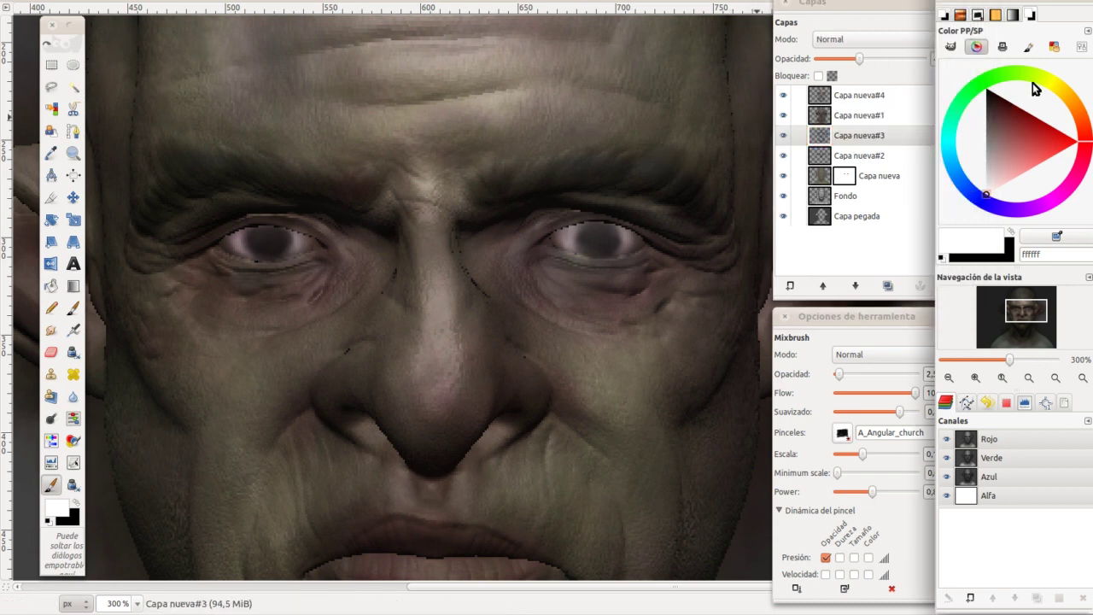
left_click_drag(1050, 88, 1051, 81)
left_click(1005, 146)
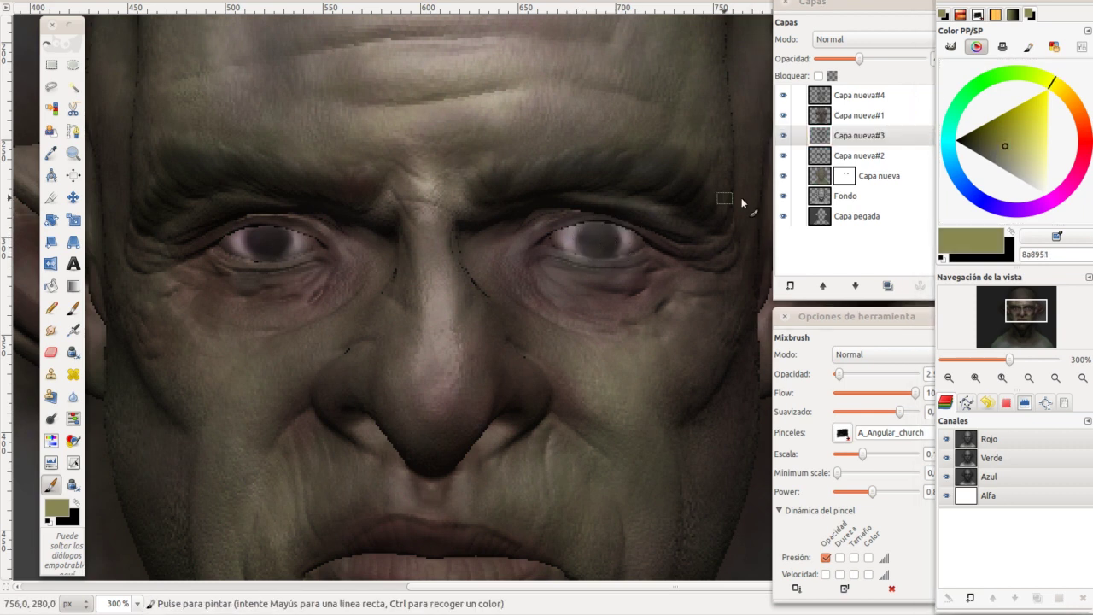
left_click(858, 154)
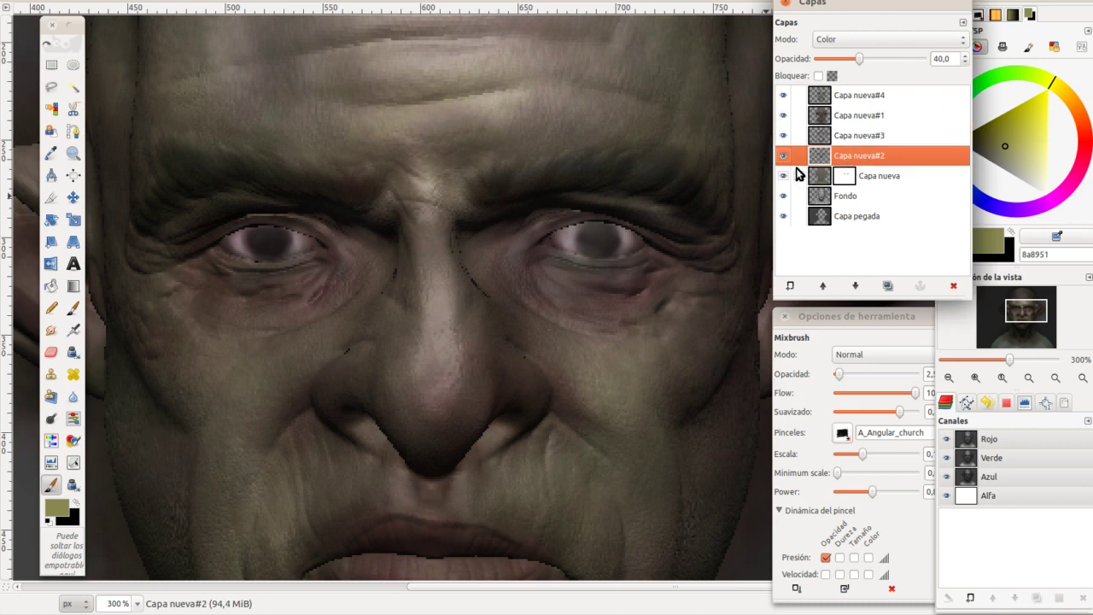
left_click(869, 175)
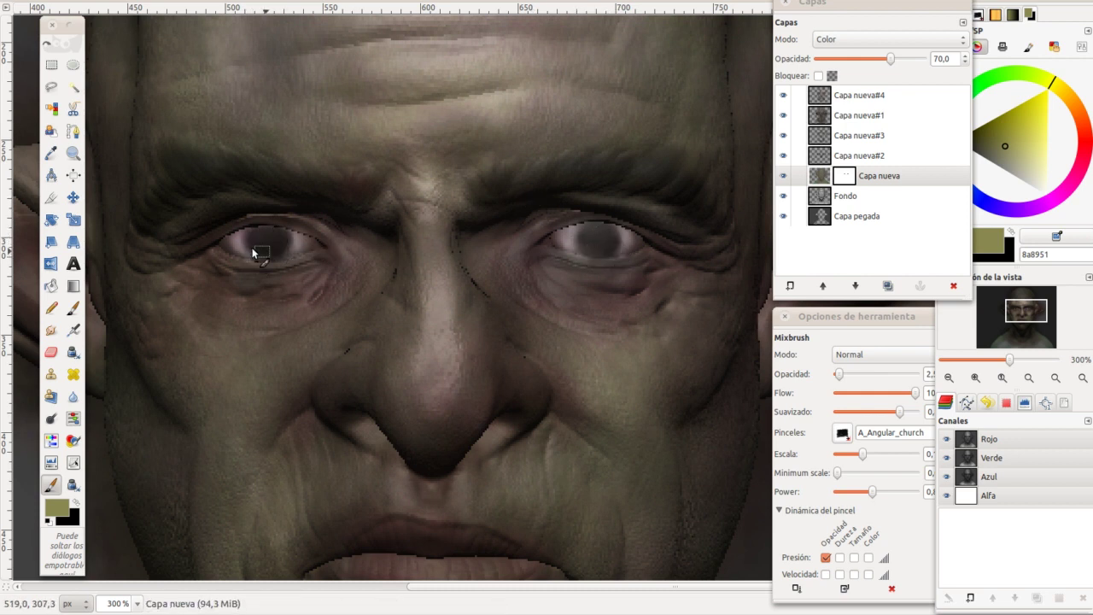
left_click(1007, 146)
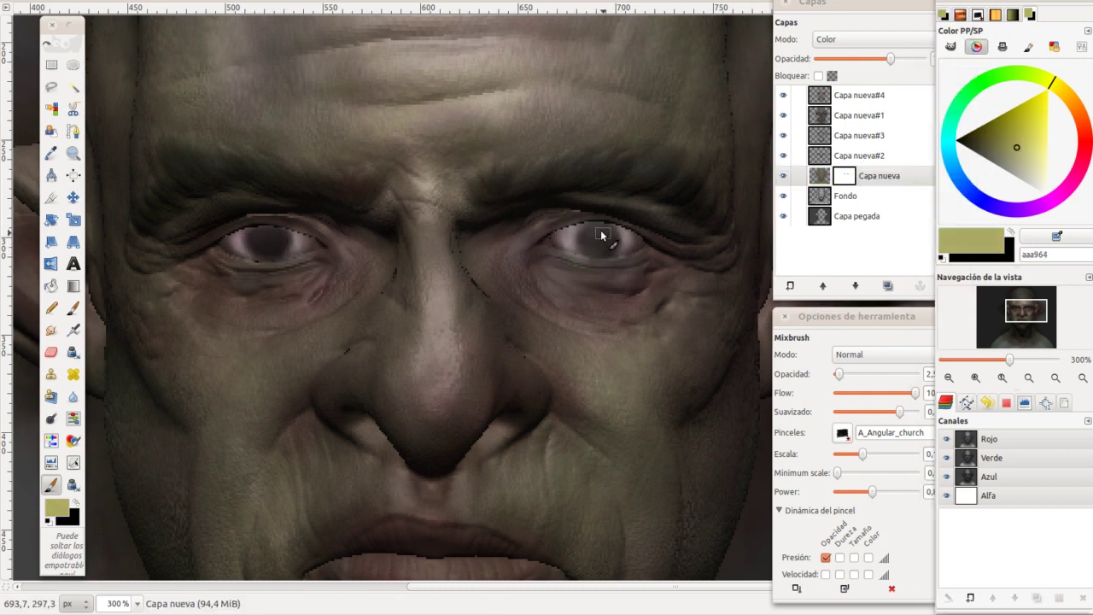